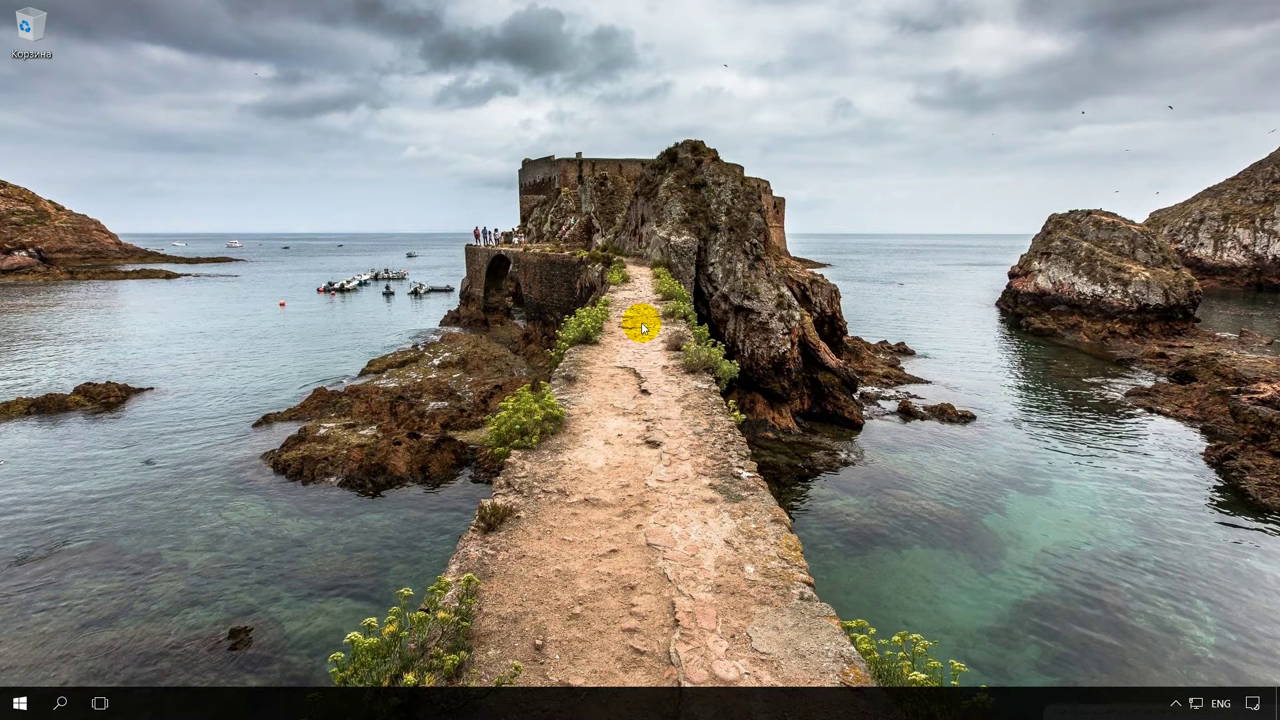
- Open File Explorer and view the files stored on the FLASH DISK (F:) drive
{"action": "key", "text": "super+e"}
{"action": "left_click", "coordinate": [640, 320]}
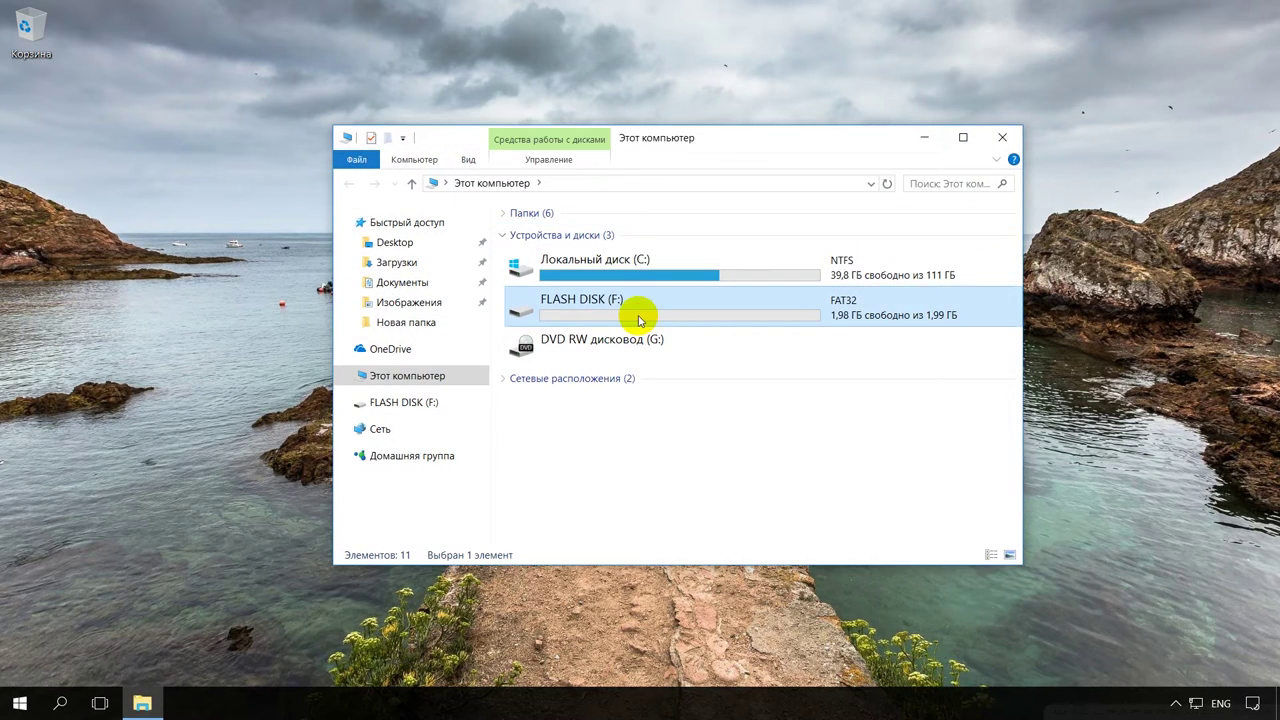
{"action": "double_click", "coordinate": [640, 320]}
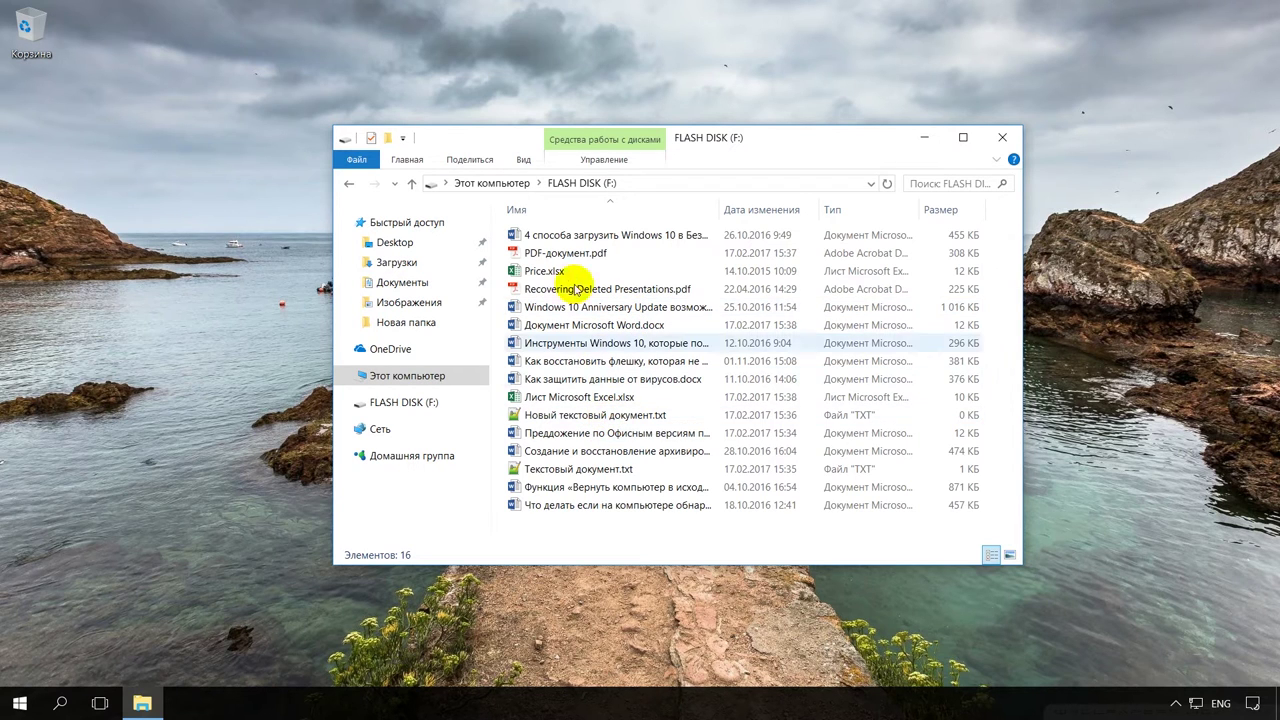
- Quick-format the FLASH DISK (F:) drive as FAT32 with 4096-byte allocation units, and close File Explorer
{"action": "left_click", "coordinate": [411, 183]}
{"action": "left_click", "coordinate": [613, 311]}
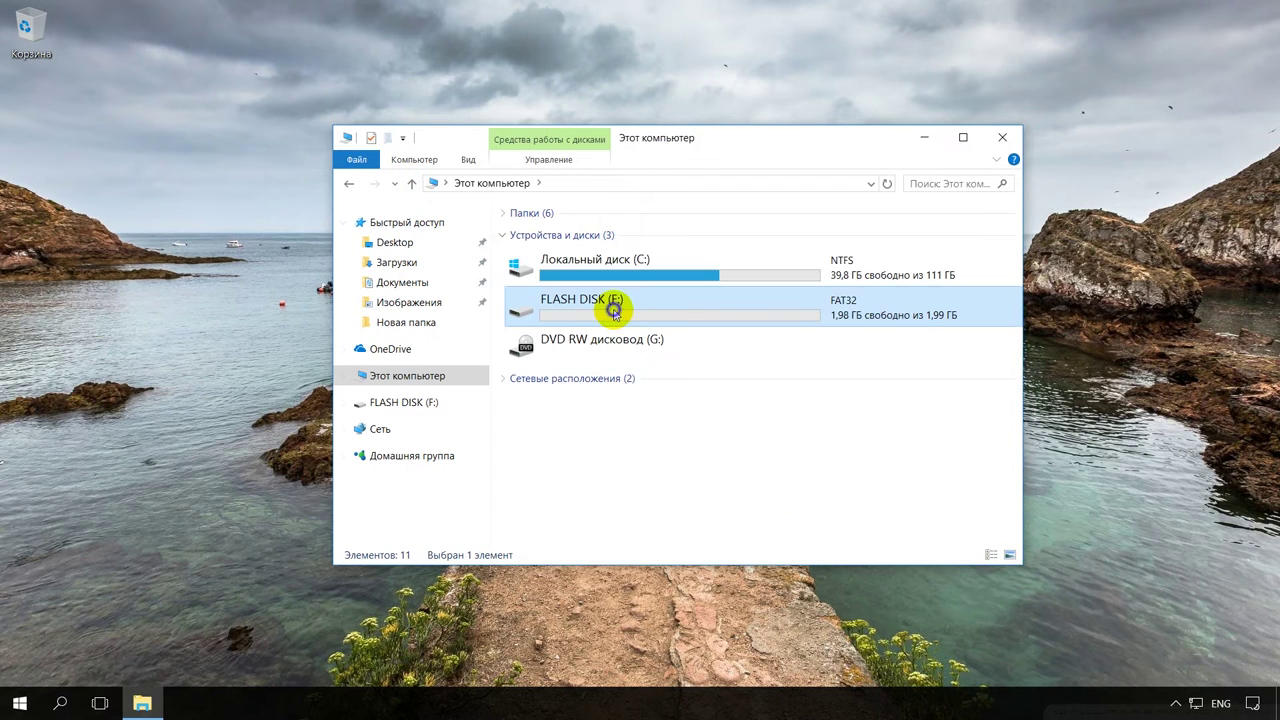
{"action": "right_click", "coordinate": [613, 311]}
{"action": "left_click", "coordinate": [660, 530]}
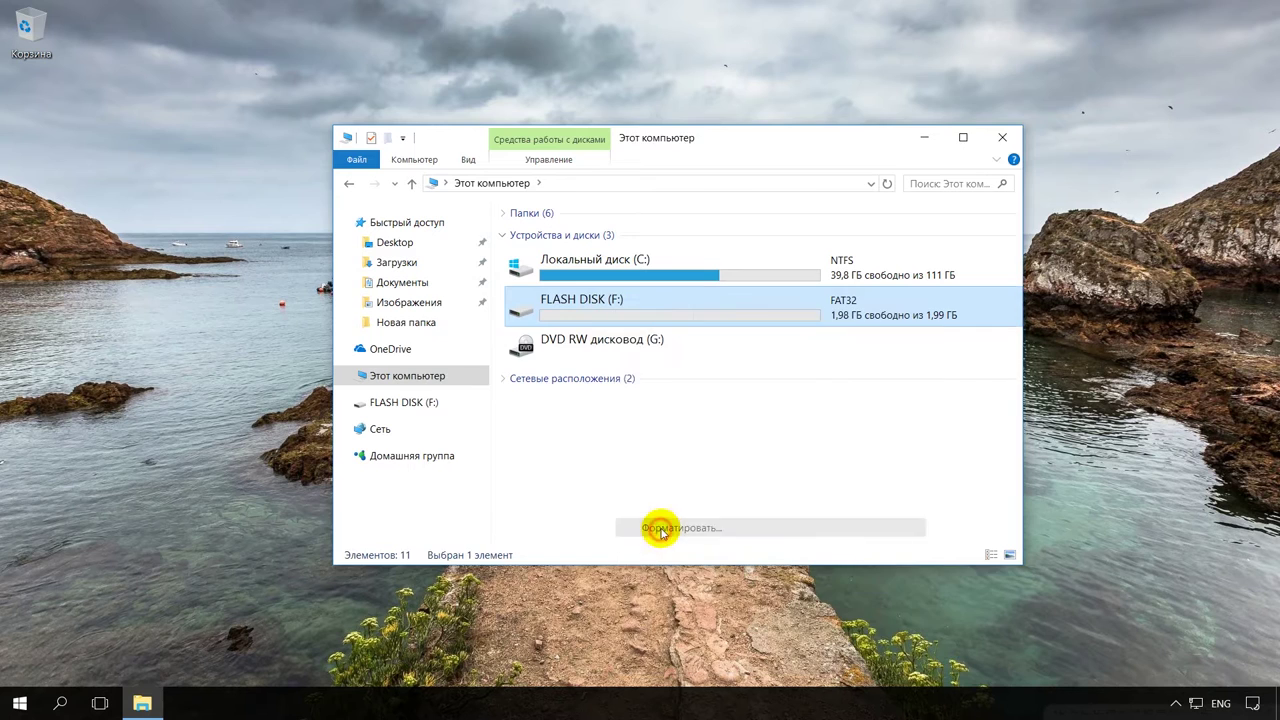
{"action": "left_click_drag", "start_coordinate": [554, 300], "coordinate": [637, 231]}
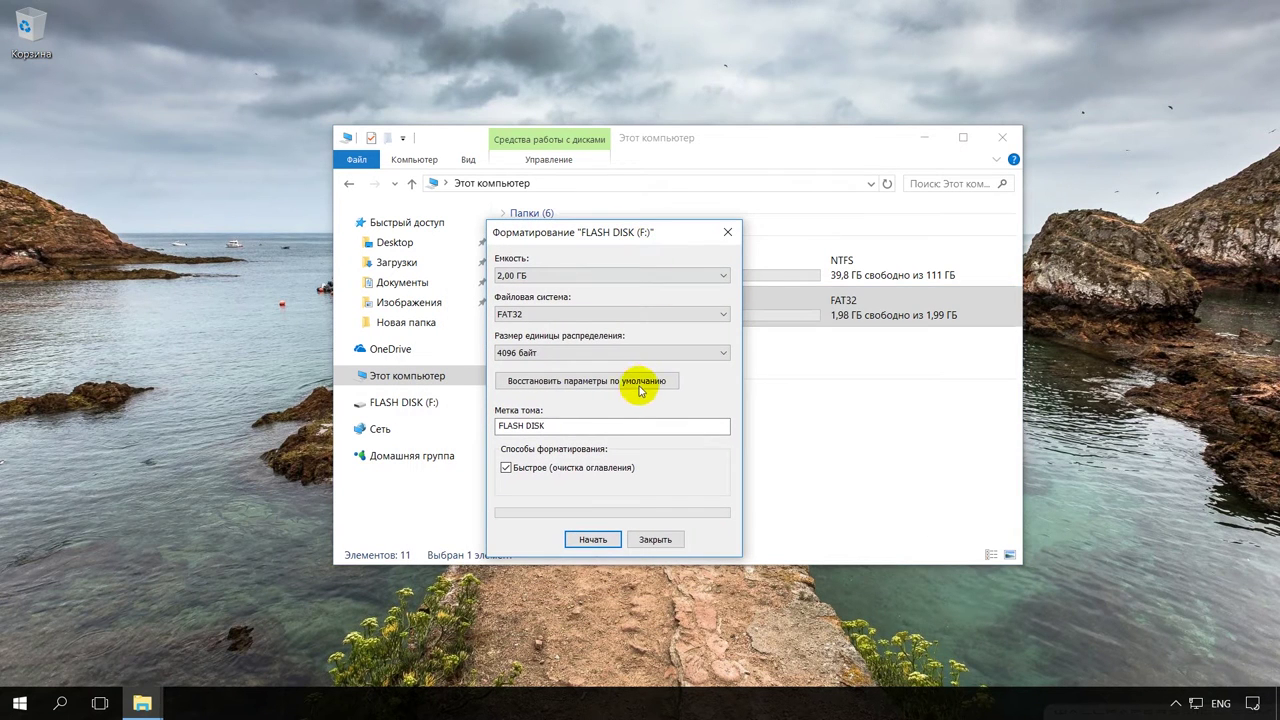
{"action": "left_click", "coordinate": [593, 539]}
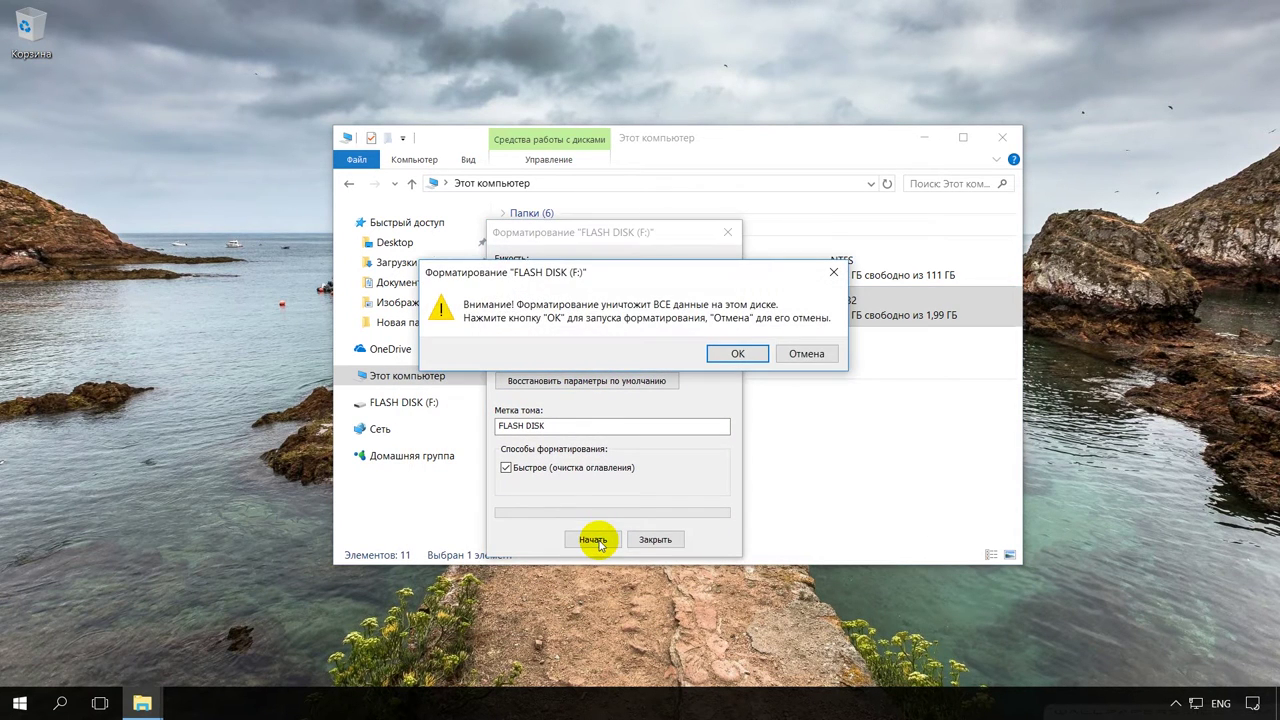
{"action": "left_click", "coordinate": [730, 355]}
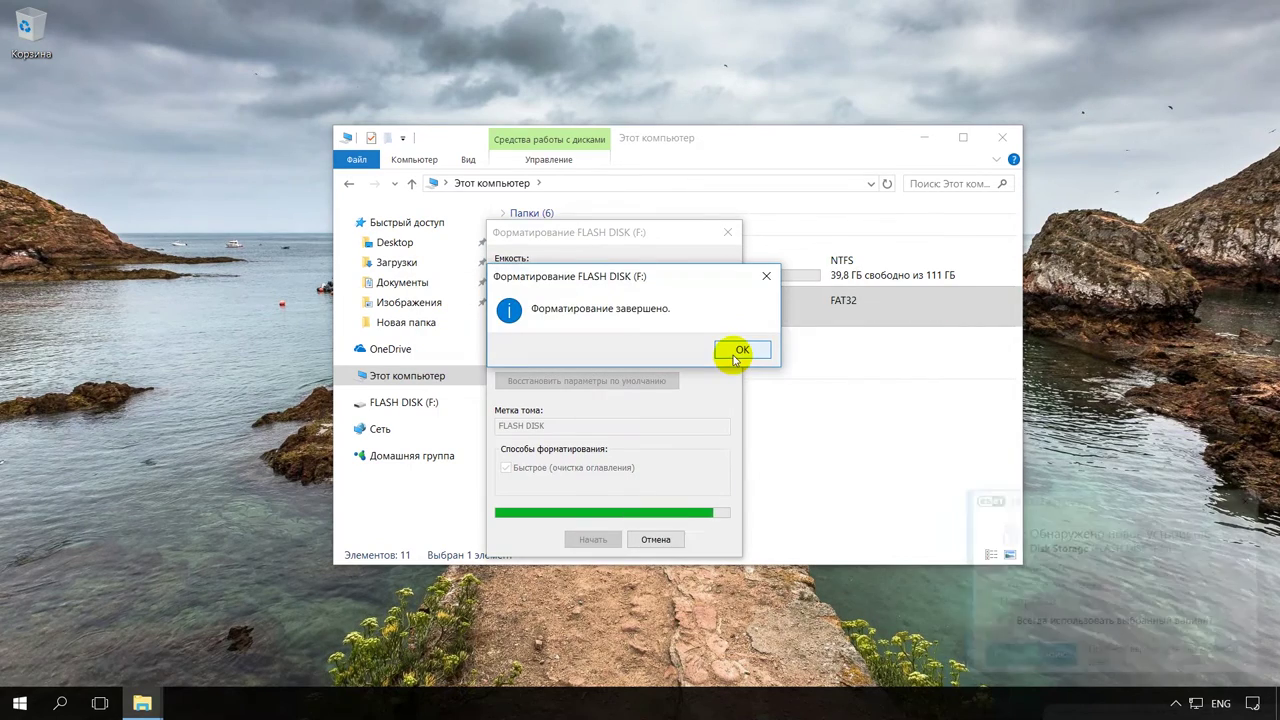
{"action": "left_click", "coordinate": [736, 352]}
{"action": "left_click", "coordinate": [660, 541]}
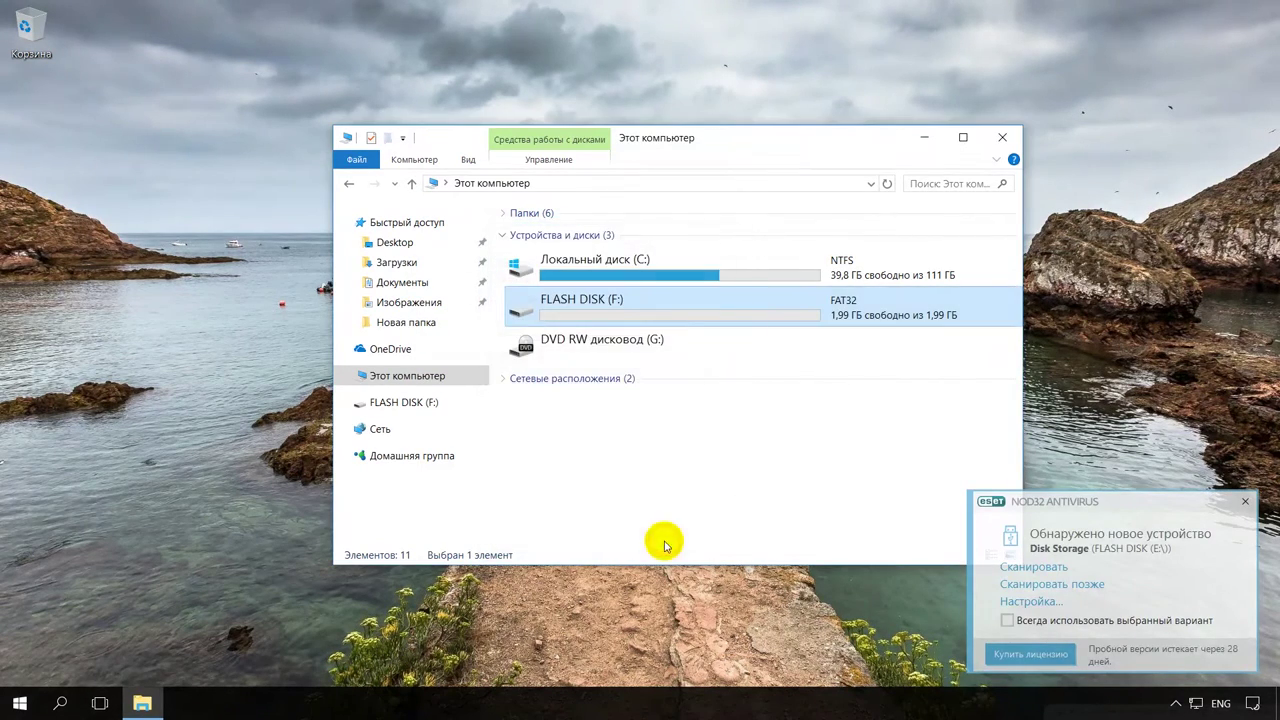
{"action": "left_click", "coordinate": [1003, 140]}
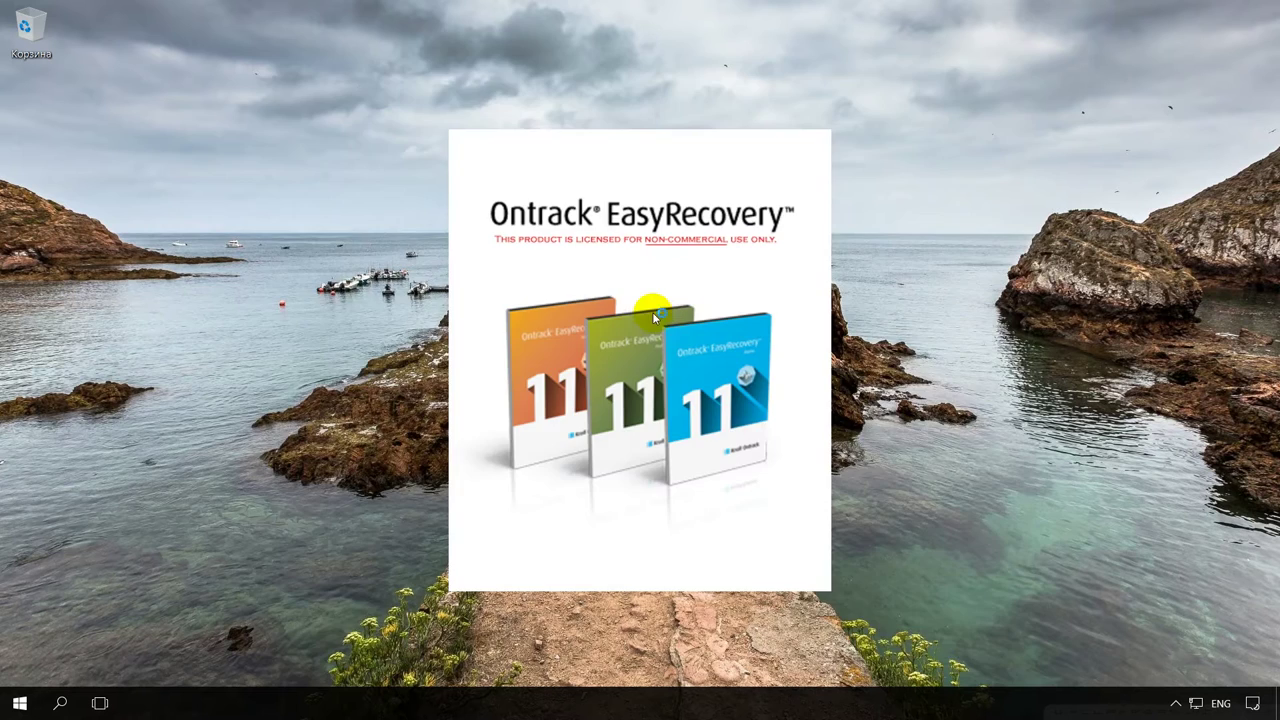
- In Ontrack EasyRecovery, choose Memory Device as the media type and F: (FLASH DISK) as the volume to scan
{"action": "left_click_drag", "start_coordinate": [663, 88], "coordinate": [656, 53]}
{"action": "left_click", "coordinate": [910, 594]}
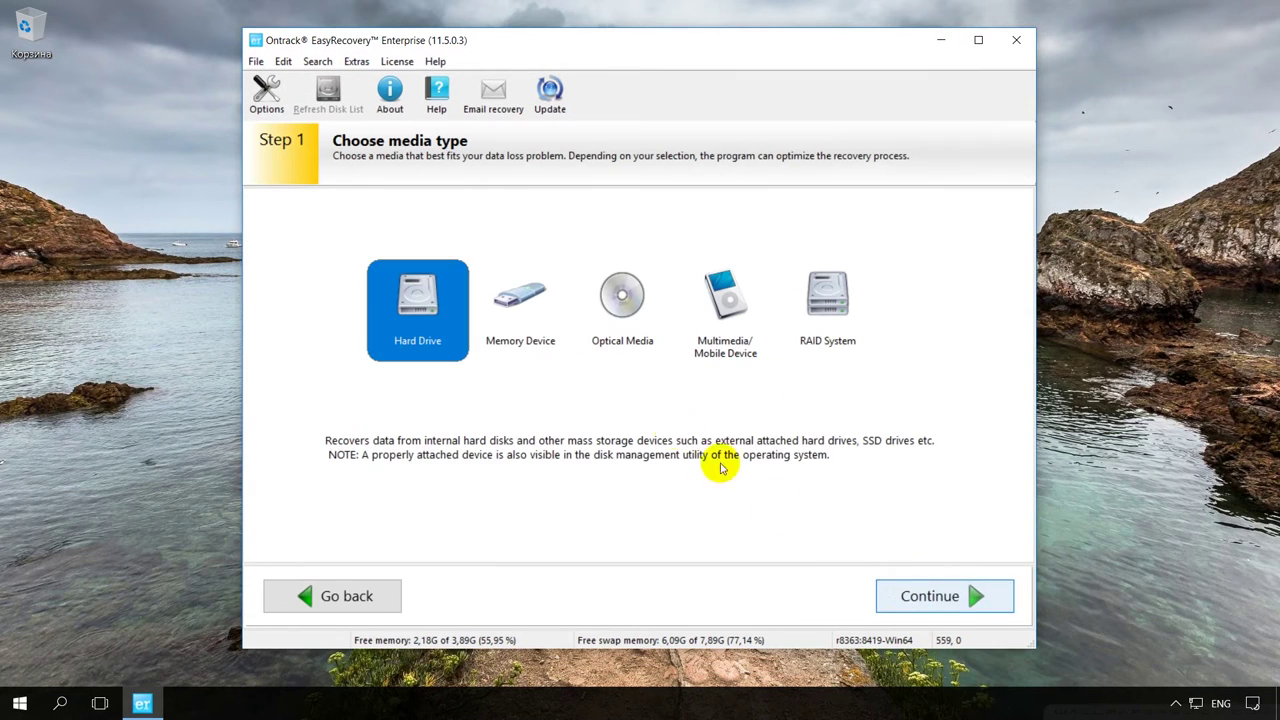
{"action": "left_click", "coordinate": [534, 329]}
{"action": "left_click", "coordinate": [915, 594]}
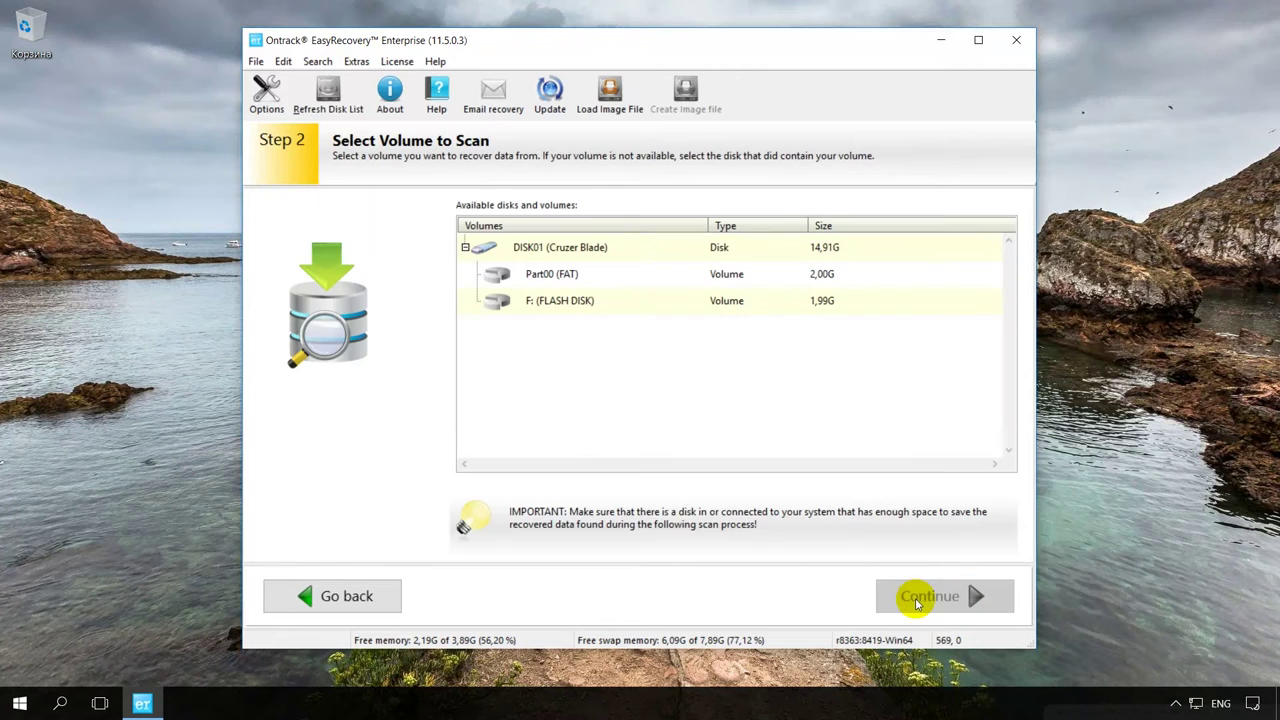
{"action": "left_click", "coordinate": [572, 303]}
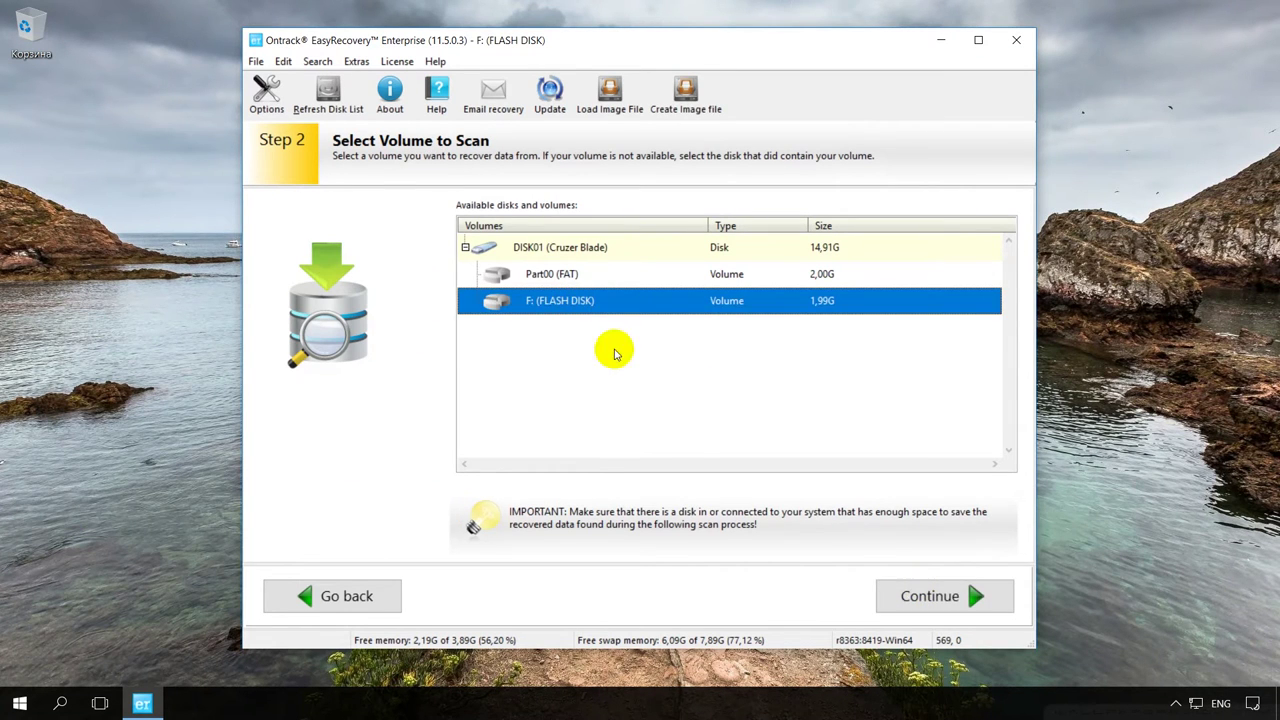
{"action": "left_click", "coordinate": [918, 594]}
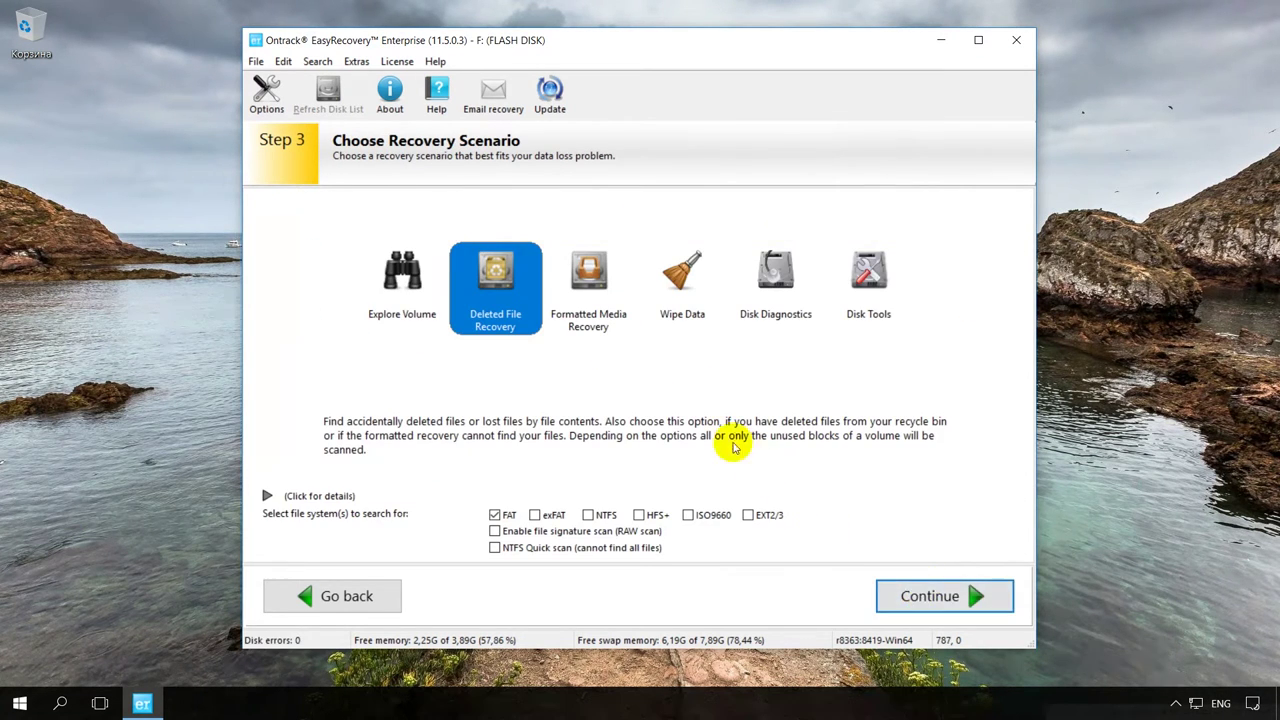
- Run a Formatted Media Recovery scan of the volume, searching for FAT, exFAT and RAW data
{"action": "left_click", "coordinate": [592, 300]}
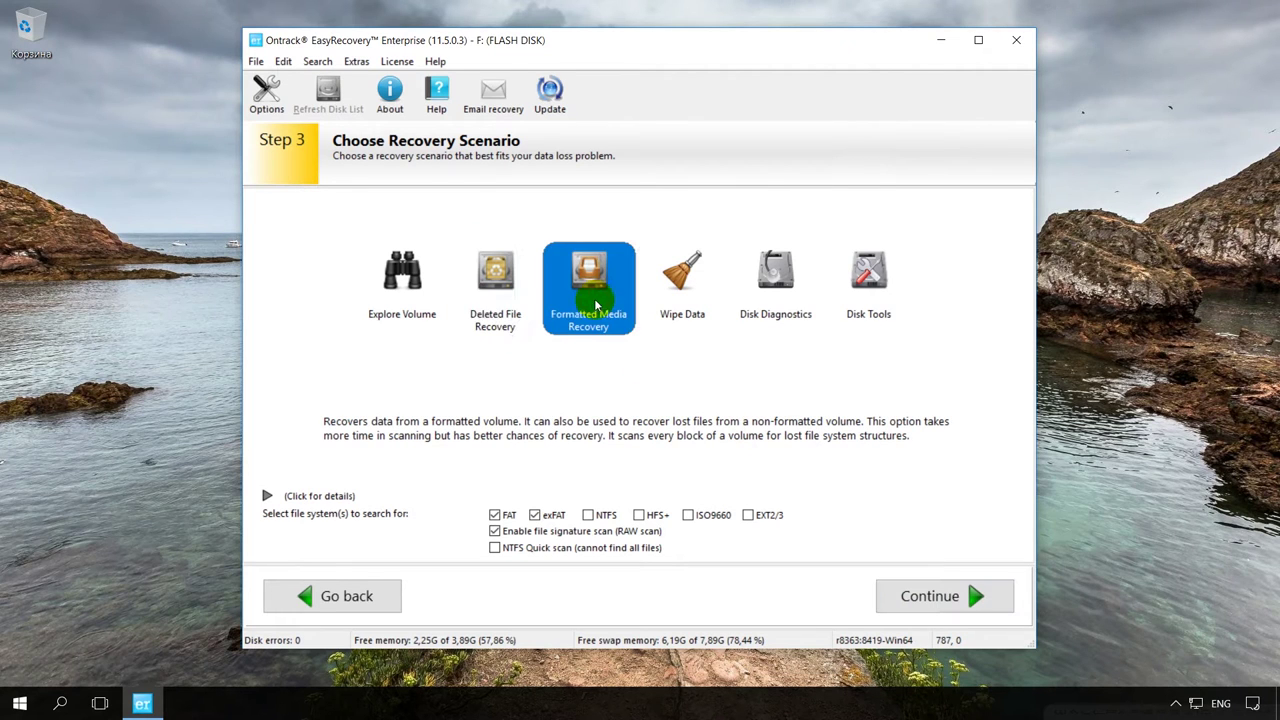
{"action": "left_click", "coordinate": [912, 598]}
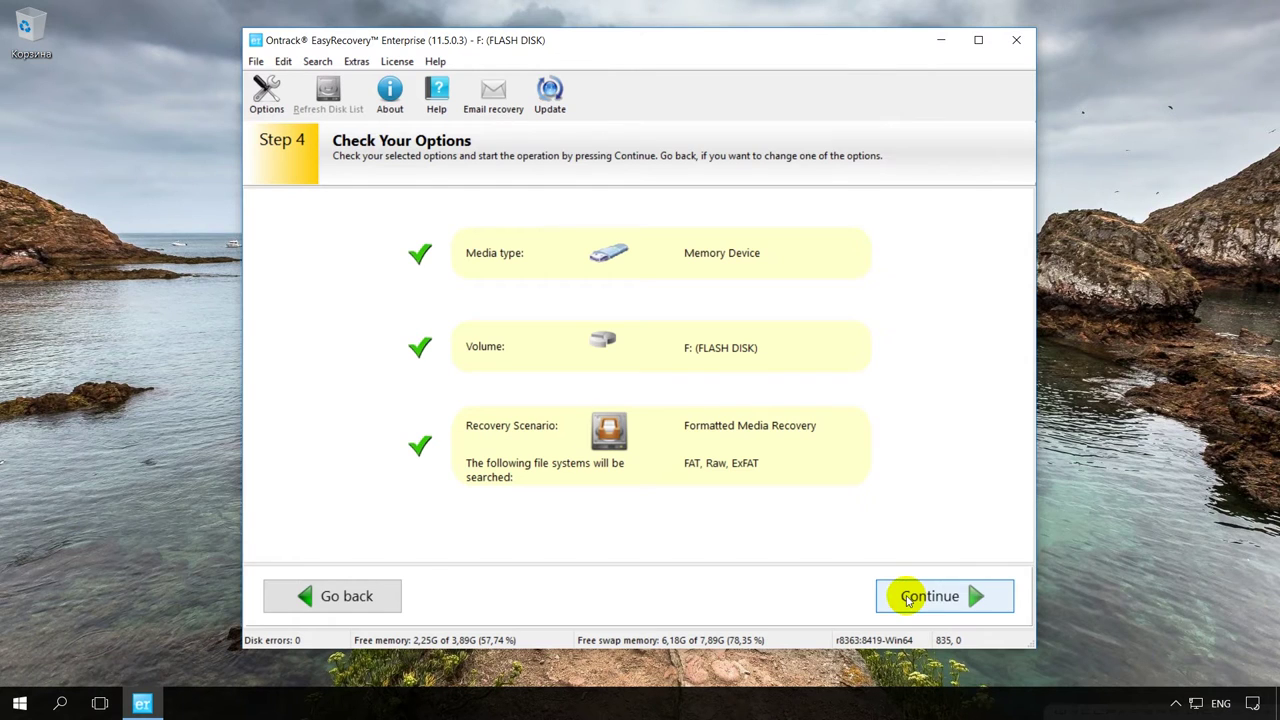
{"action": "left_click", "coordinate": [907, 598]}
{"action": "left_click_drag", "start_coordinate": [682, 77], "coordinate": [716, 215]}
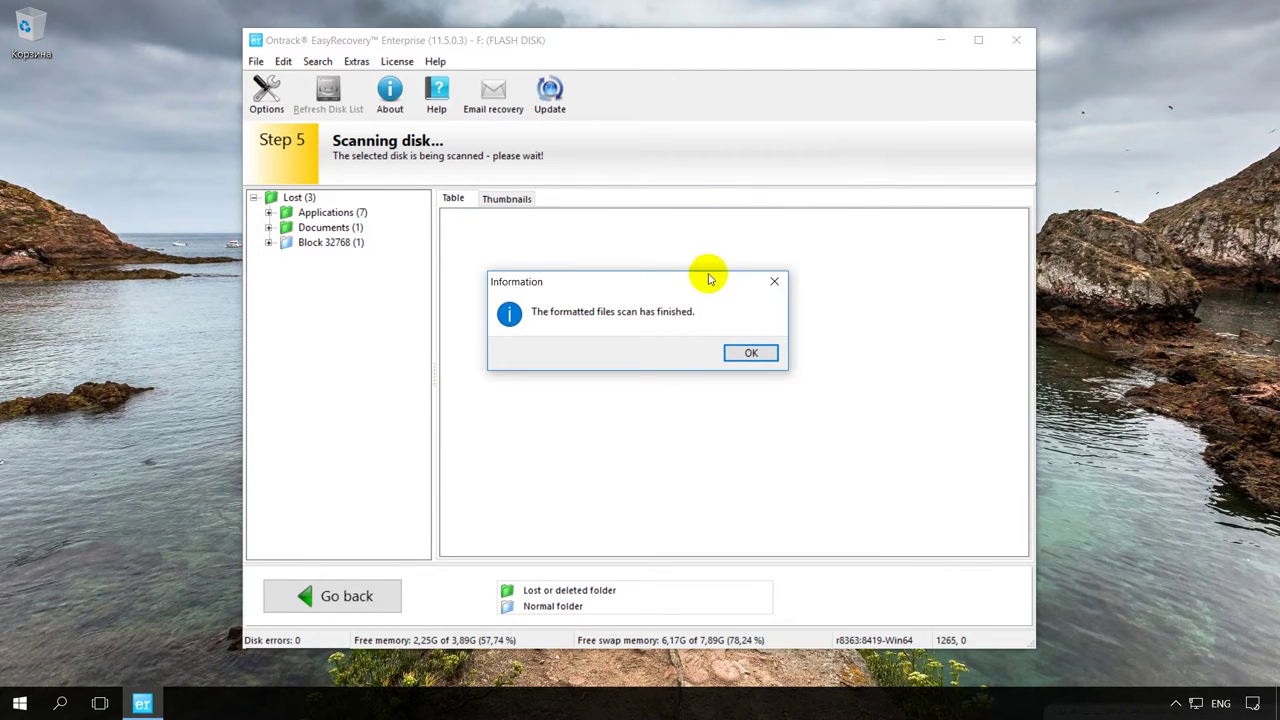
{"action": "left_click", "coordinate": [741, 352]}
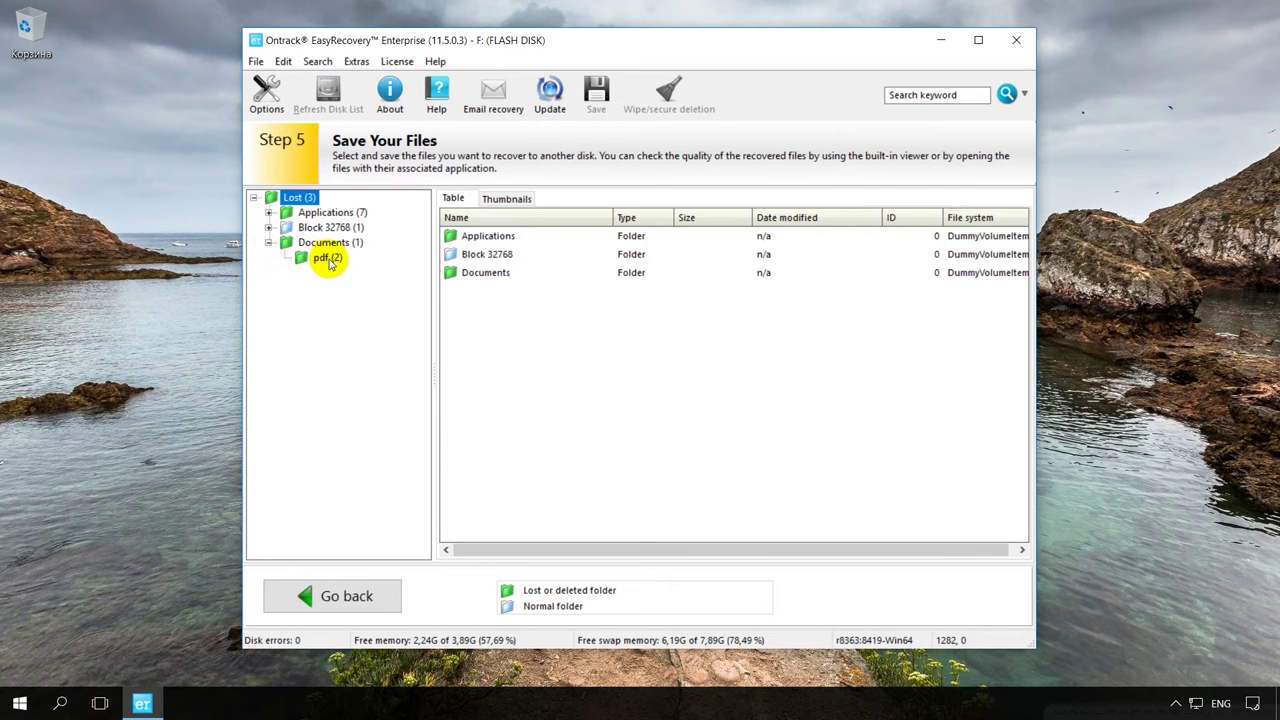
- Save both recovered files from the pdf folder under Documents to the Desktop, keeping the names 17328.pdf and 17968.pdf
{"action": "left_click", "coordinate": [328, 258]}
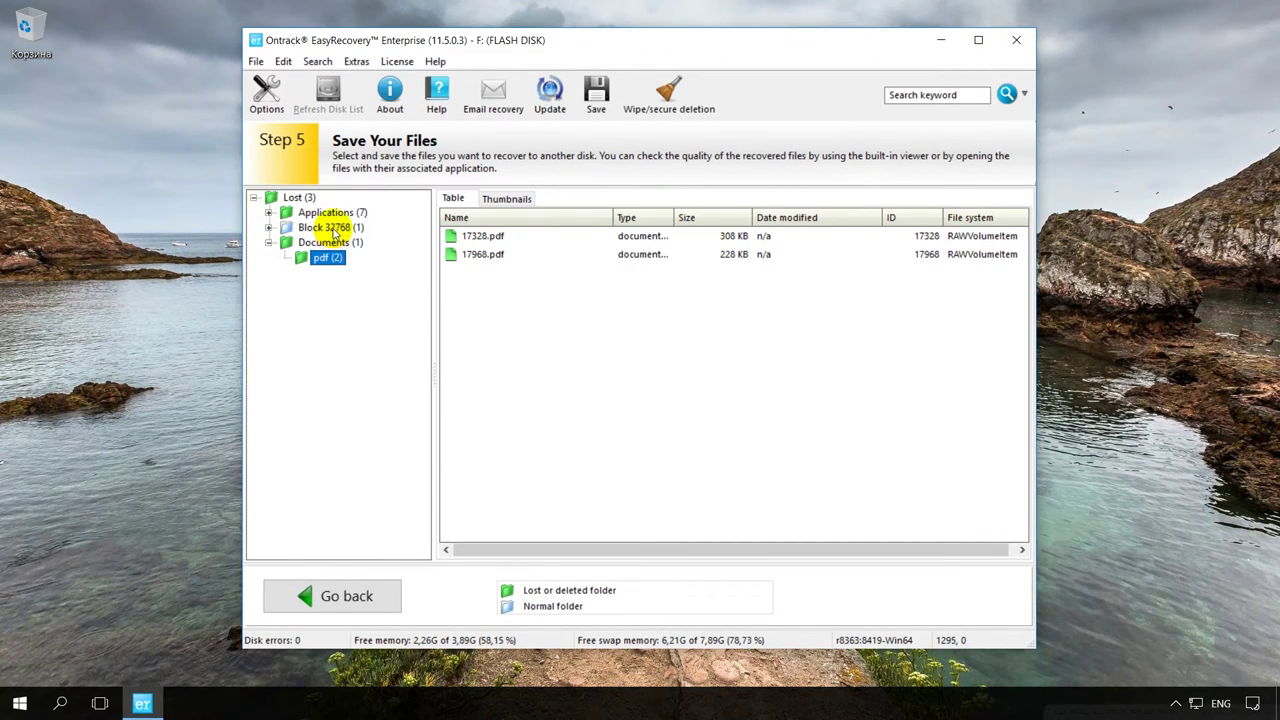
{"action": "left_click", "coordinate": [517, 259]}
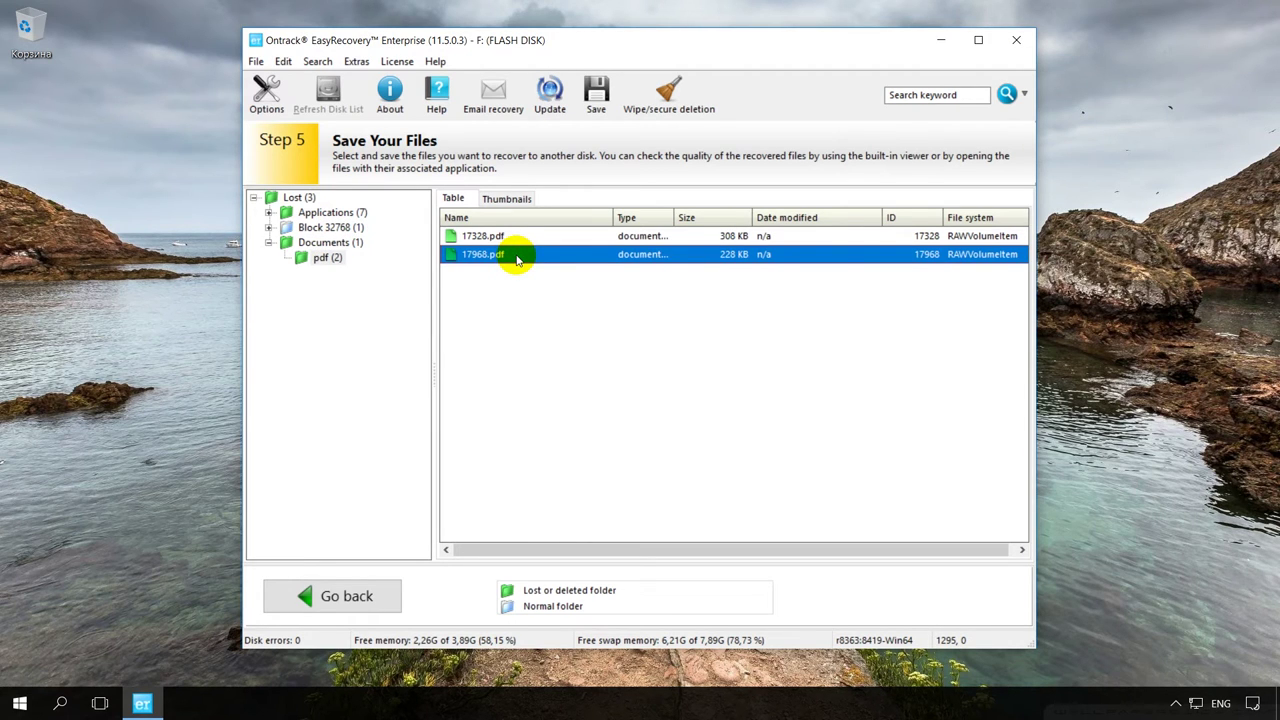
{"action": "key", "text": "ctrl+a"}
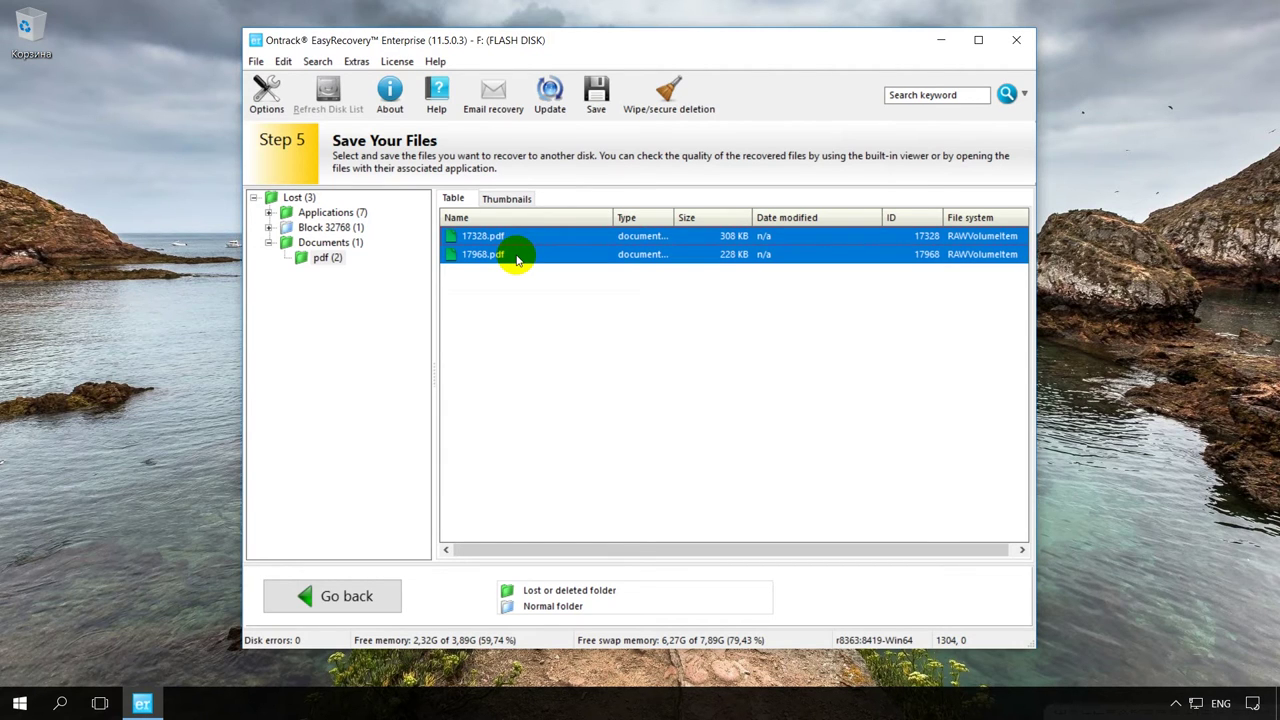
{"action": "right_click", "coordinate": [601, 254]}
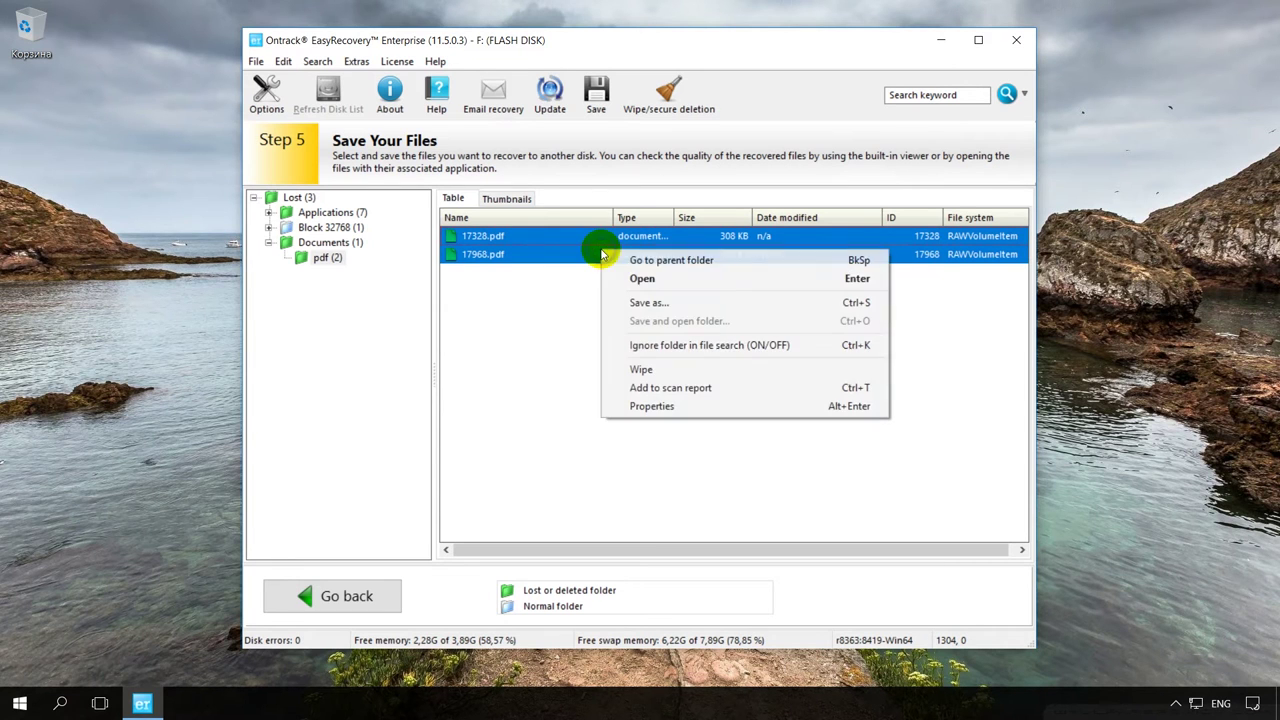
{"action": "left_click", "coordinate": [688, 303]}
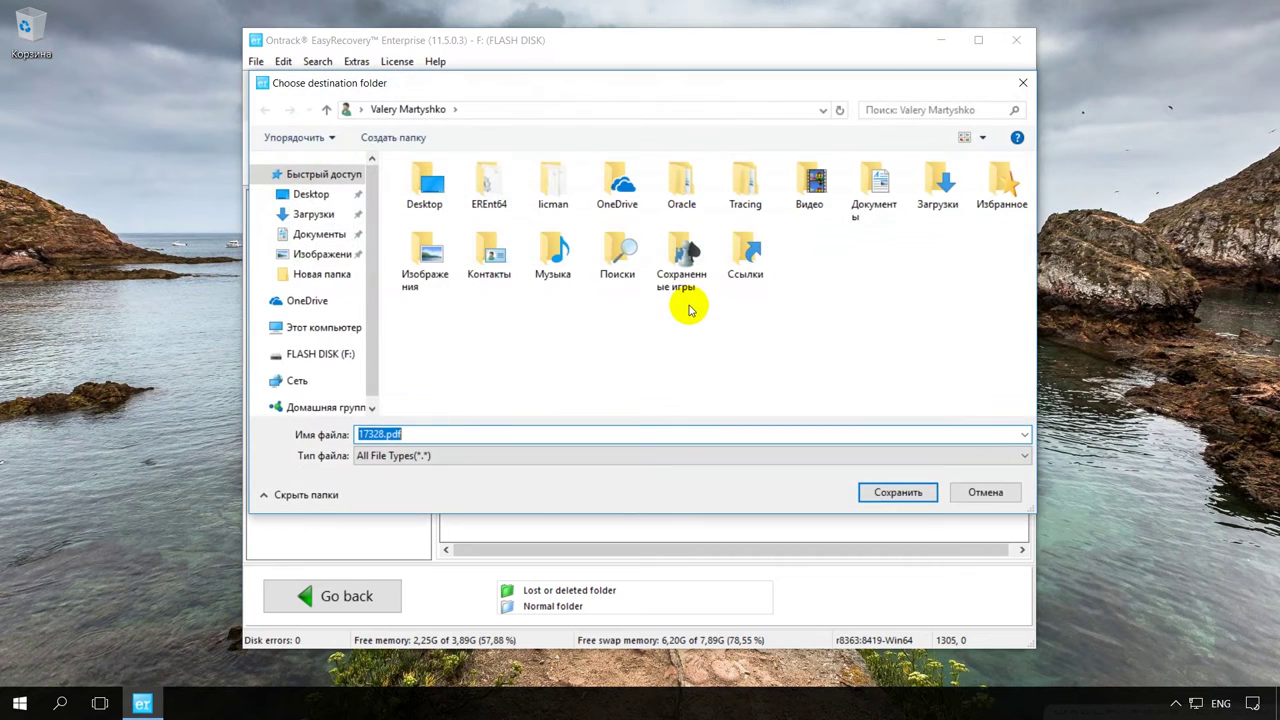
{"action": "left_click", "coordinate": [310, 195]}
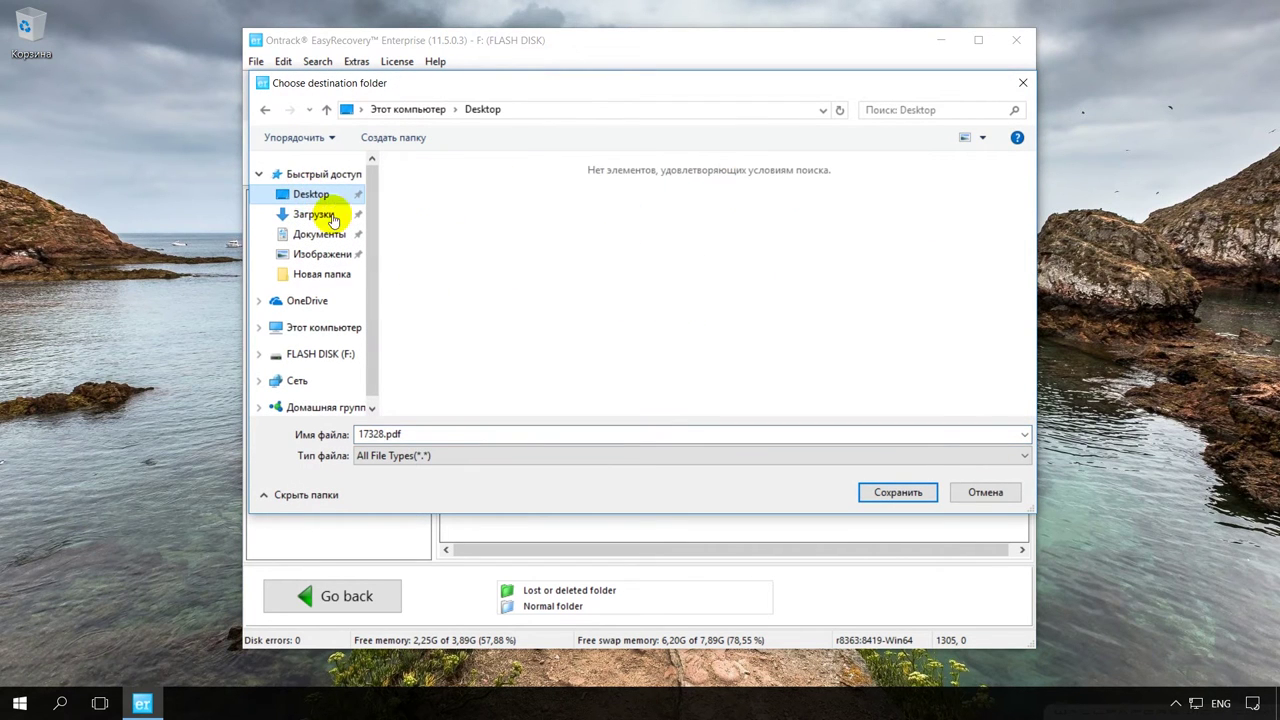
{"action": "left_click", "coordinate": [905, 492]}
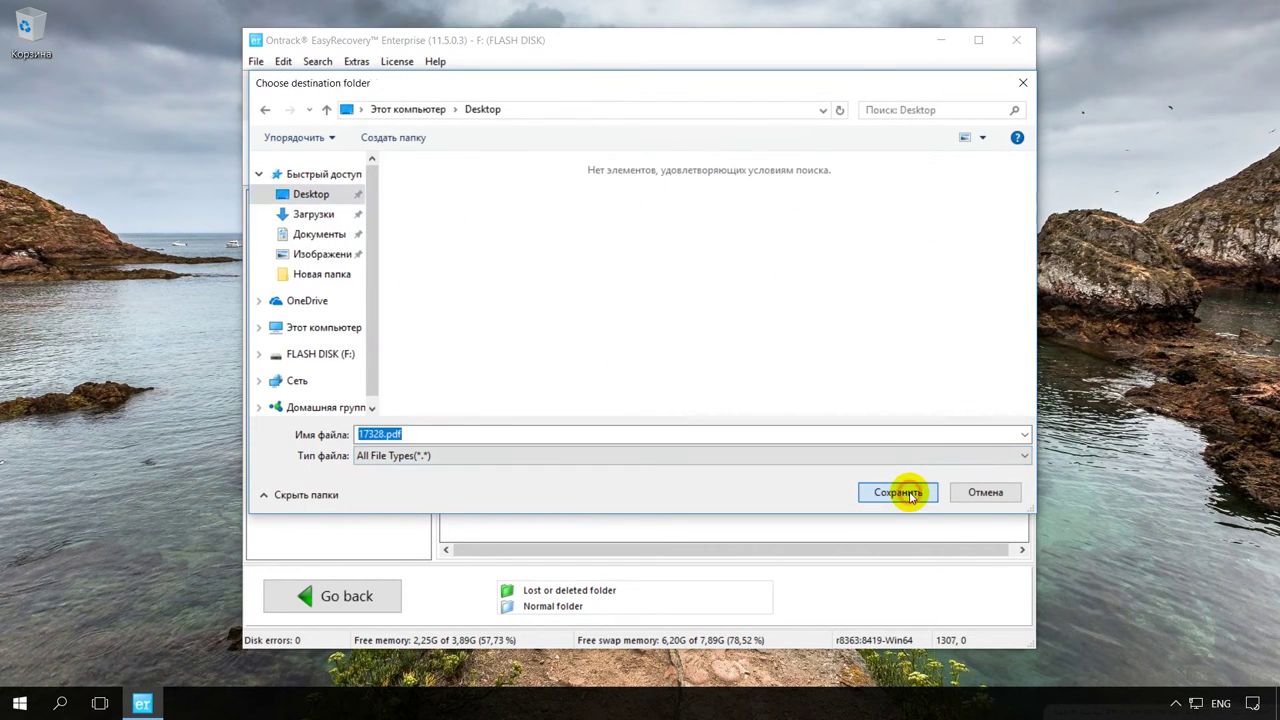
{"action": "left_click", "coordinate": [750, 356]}
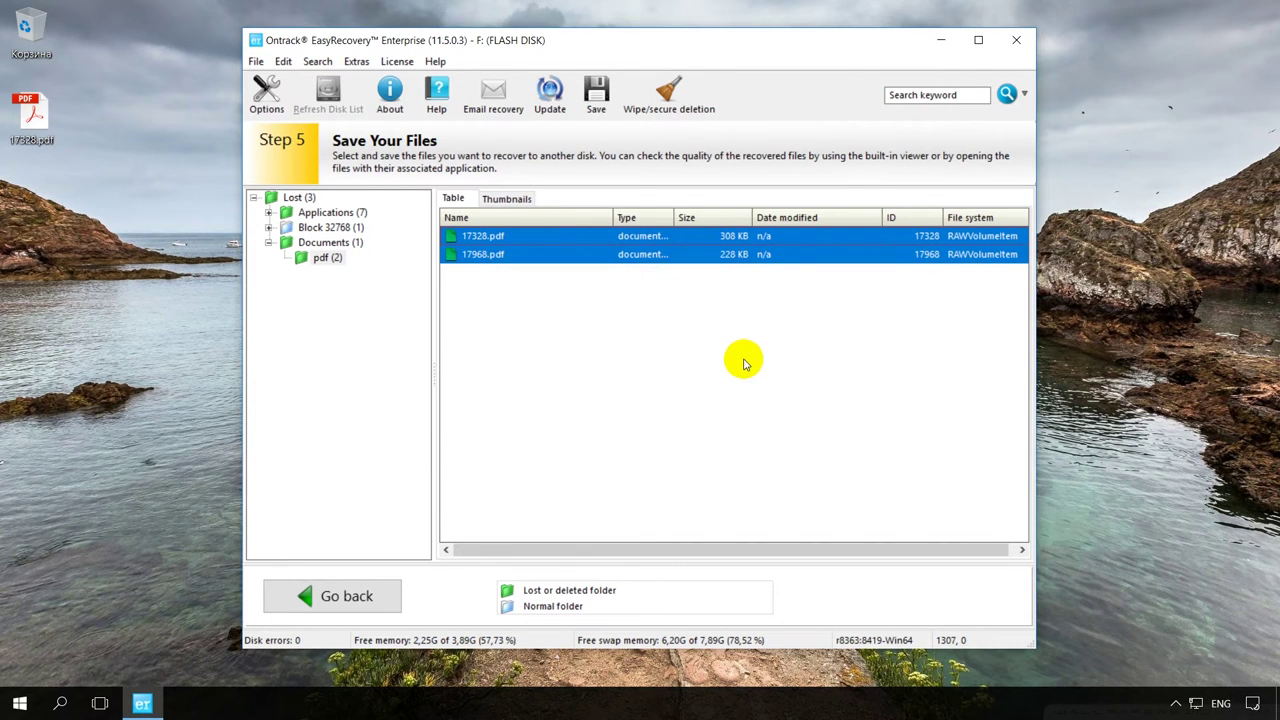
- Open the recovered 17328.pdf from the desktop, hide the tools pane to check its content, and close it
{"action": "double_click", "coordinate": [33, 120]}
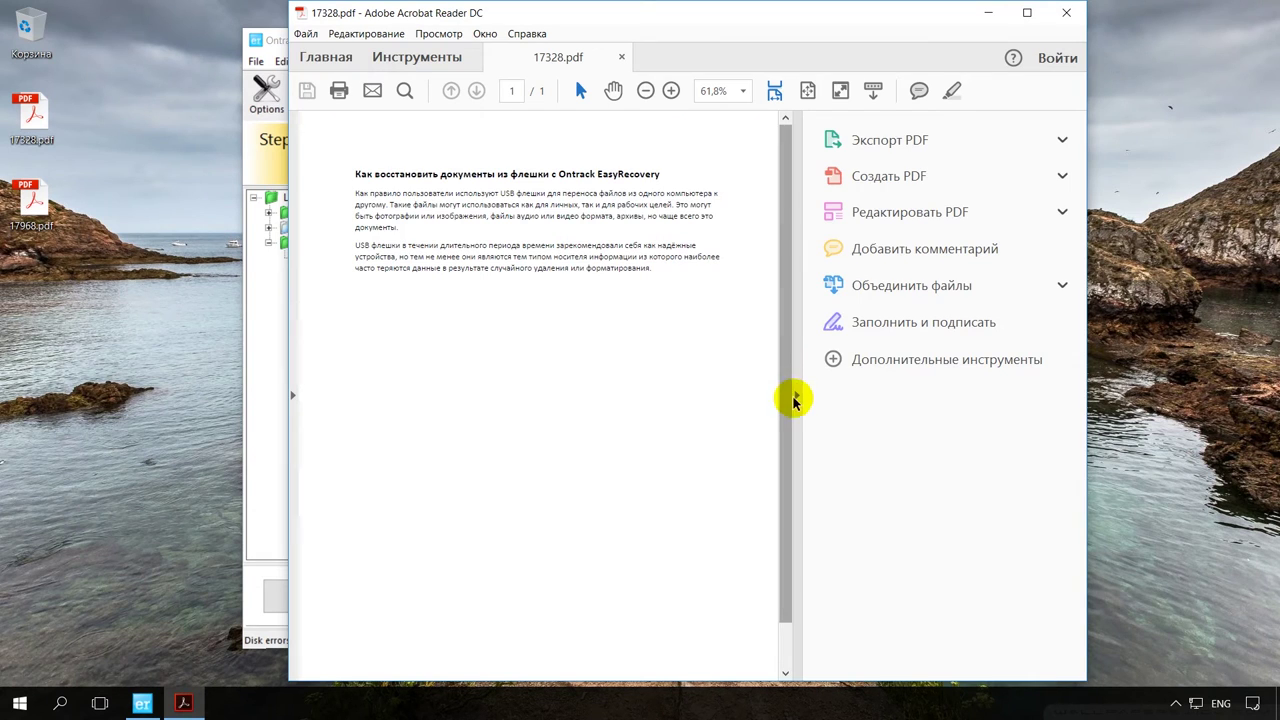
{"action": "left_click", "coordinate": [796, 396]}
{"action": "left_click", "coordinate": [1067, 14]}
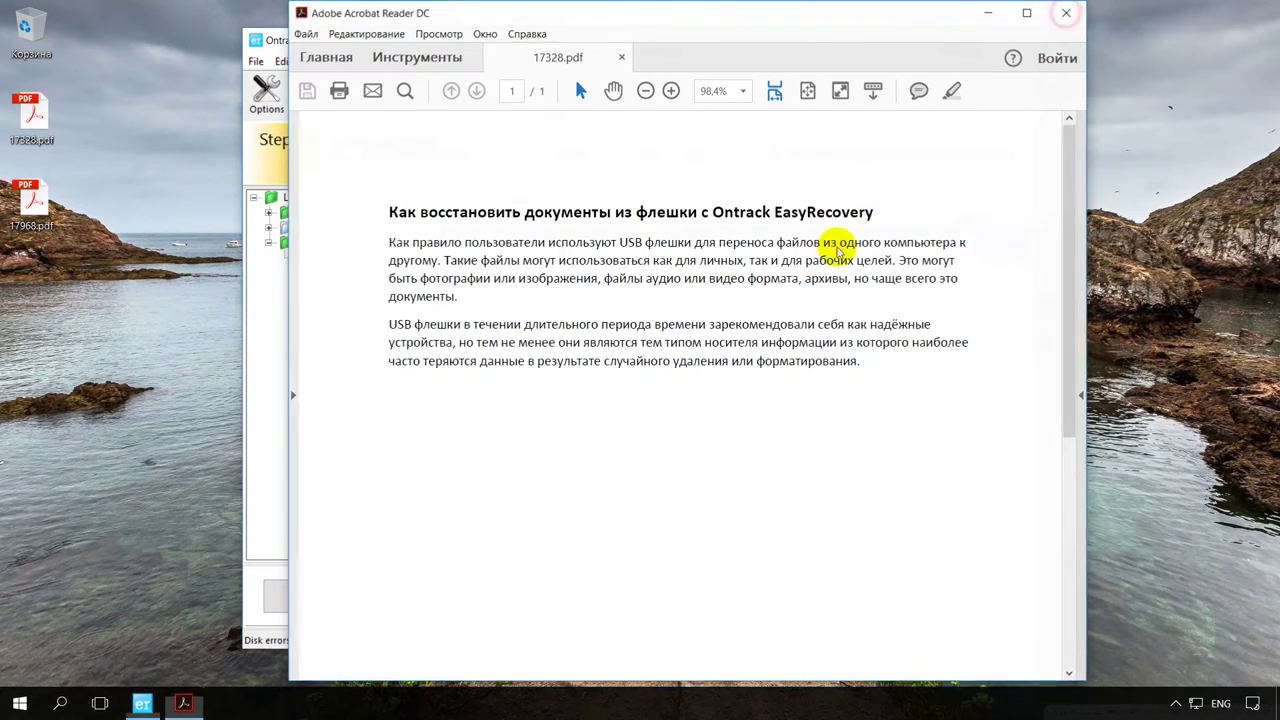
- Open the recovered 17968.pdf from the desktop, hide the tools pane to review its pages, and close it
{"action": "double_click", "coordinate": [40, 210]}
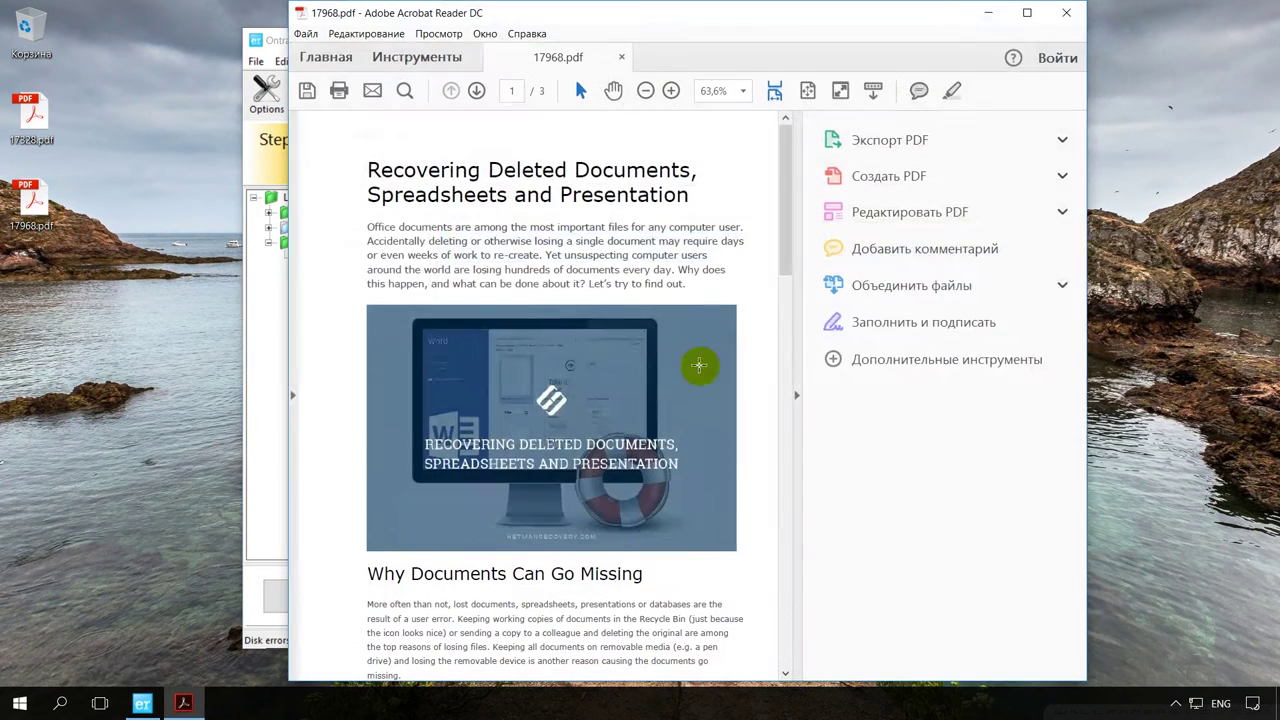
{"action": "left_click", "coordinate": [794, 394]}
{"action": "scroll", "coordinate": [778, 384], "scroll_direction": "down", "scroll_amount": 10}
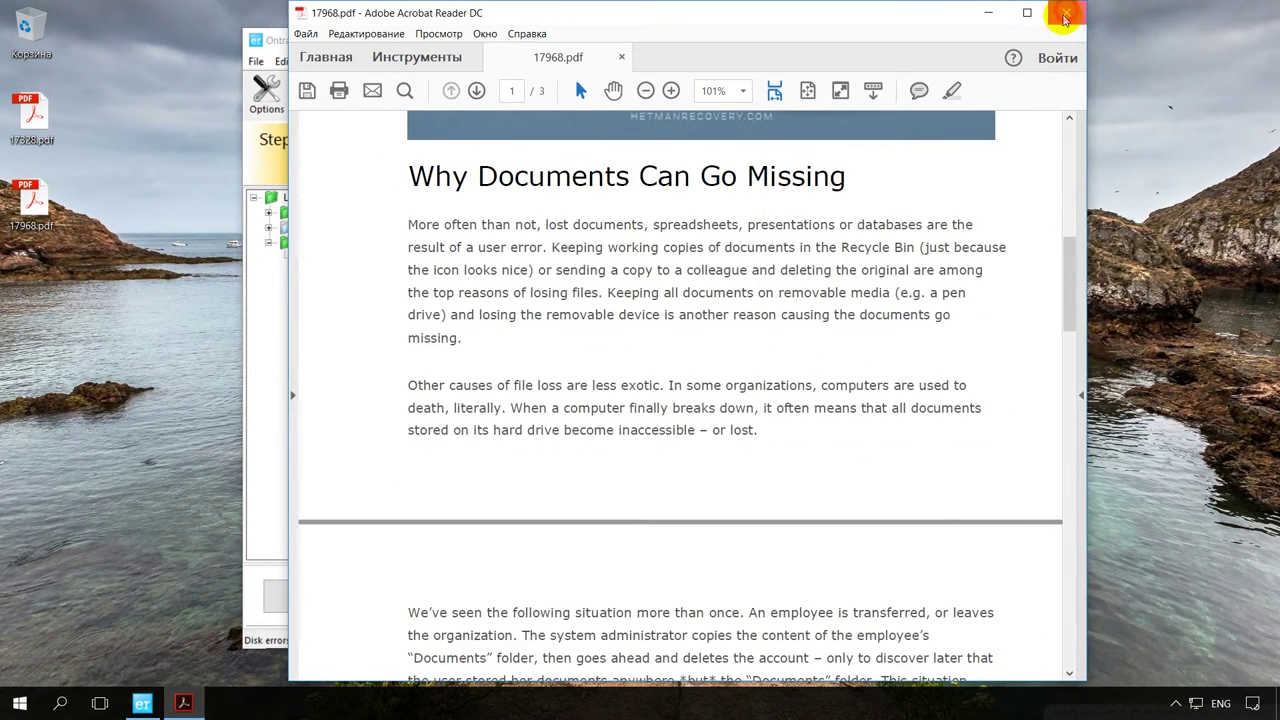
{"action": "left_click", "coordinate": [1066, 13]}
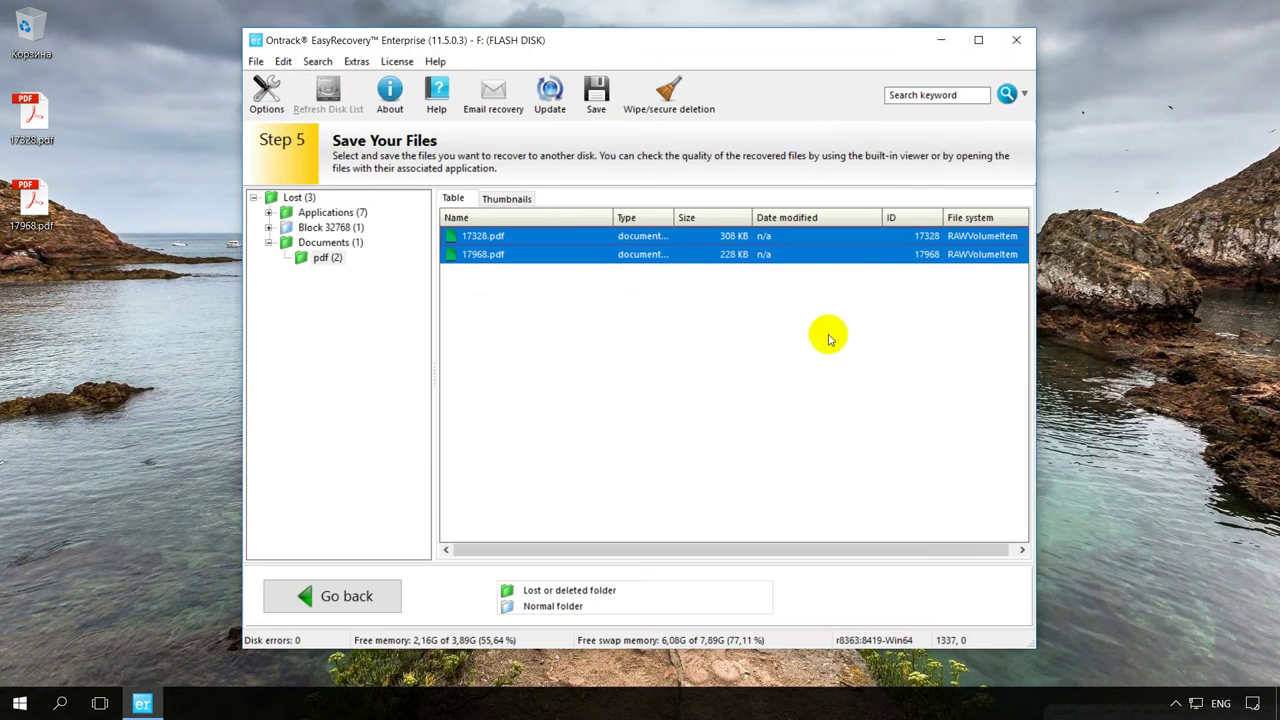
- Switch to Hetman Partition Recovery and run a full analysis of FLASH DISK (F:), including NTFS, FAT and deep analysis
{"action": "left_click", "coordinate": [941, 40]}
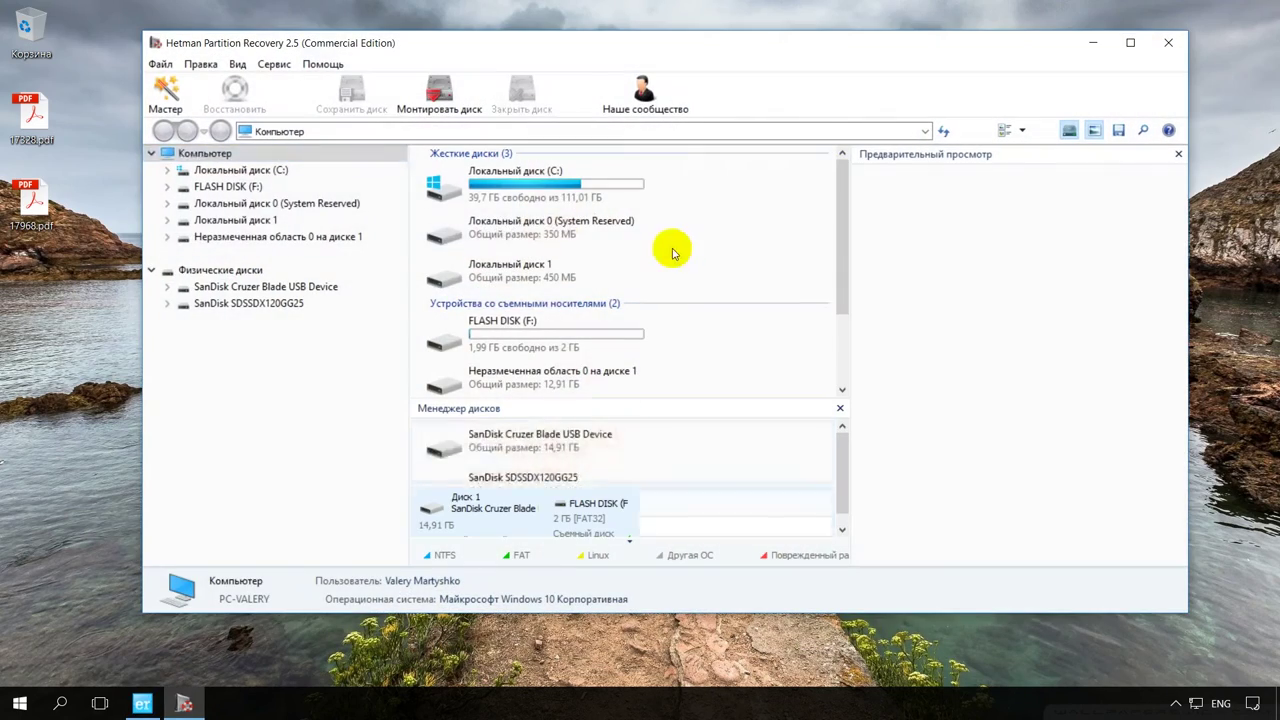
{"action": "double_click", "coordinate": [243, 188]}
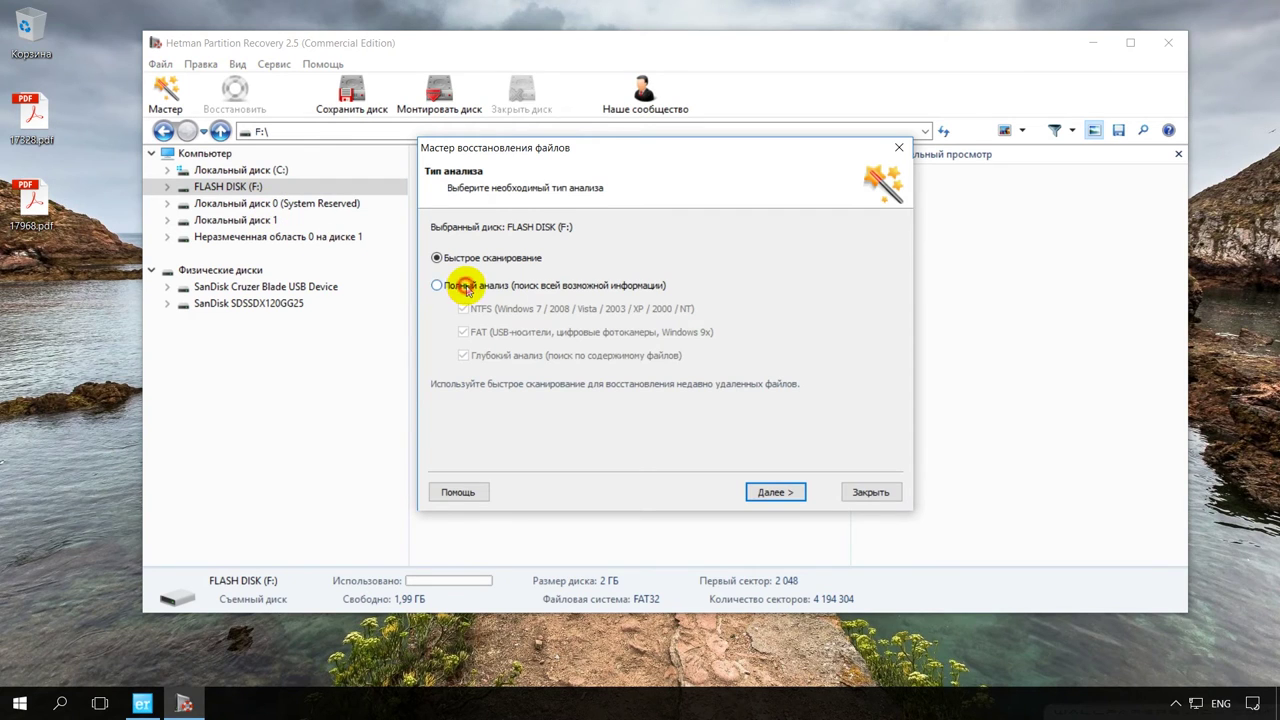
{"action": "left_click", "coordinate": [466, 287]}
{"action": "left_click", "coordinate": [777, 492]}
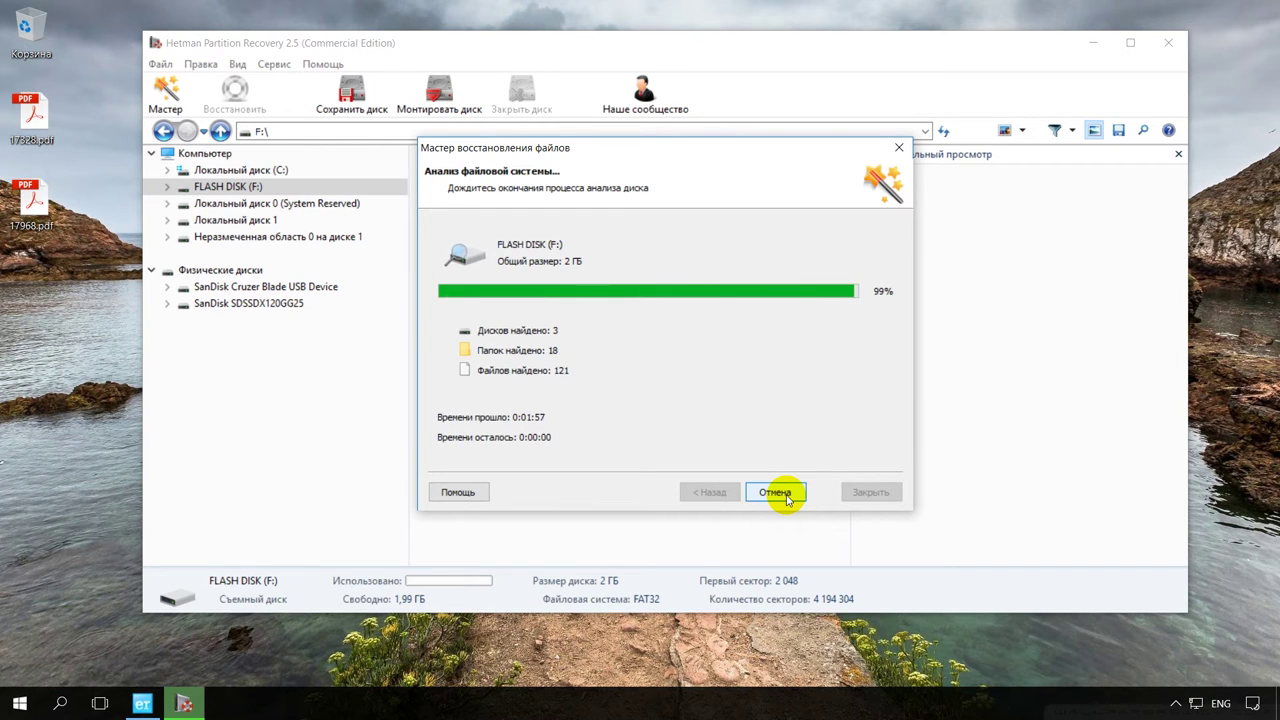
{"action": "left_click", "coordinate": [784, 492]}
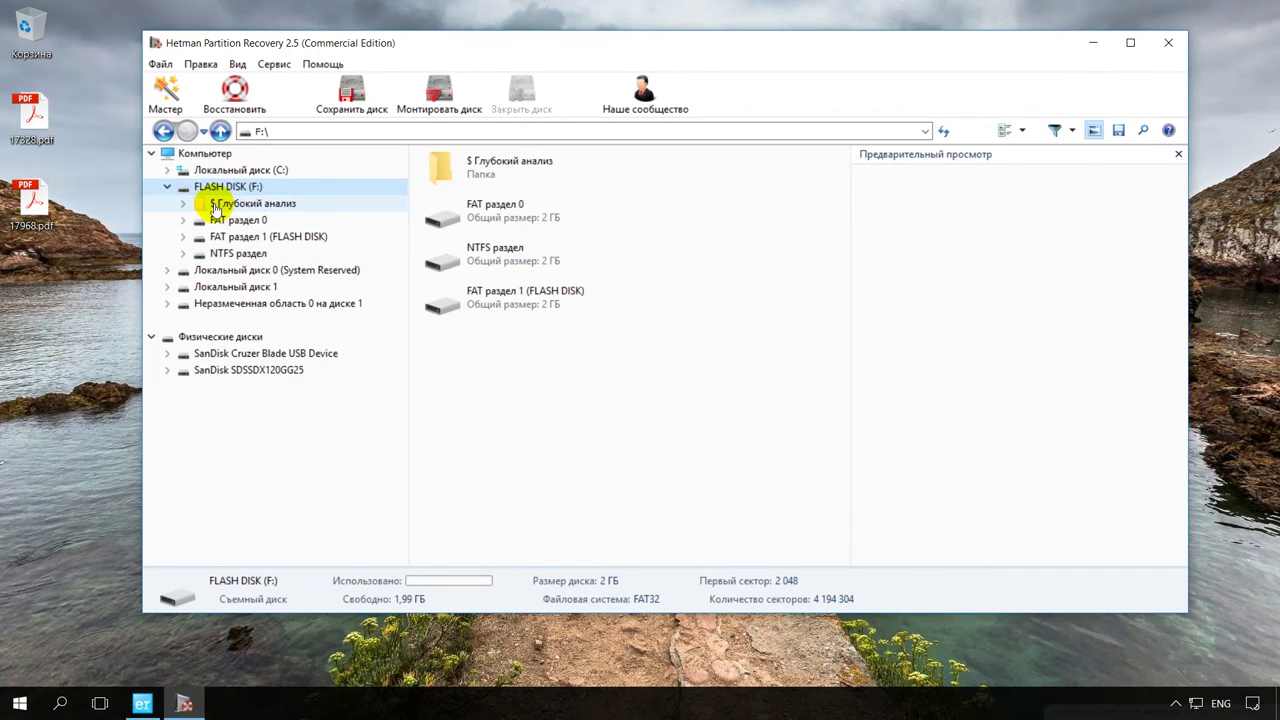
- Open the deep analysis results of FLASH DISK (F:) and preview Файл 00002.pdf and Файл 00001.pdf in the Adobe Acrobat Document folder
{"action": "double_click", "coordinate": [215, 206]}
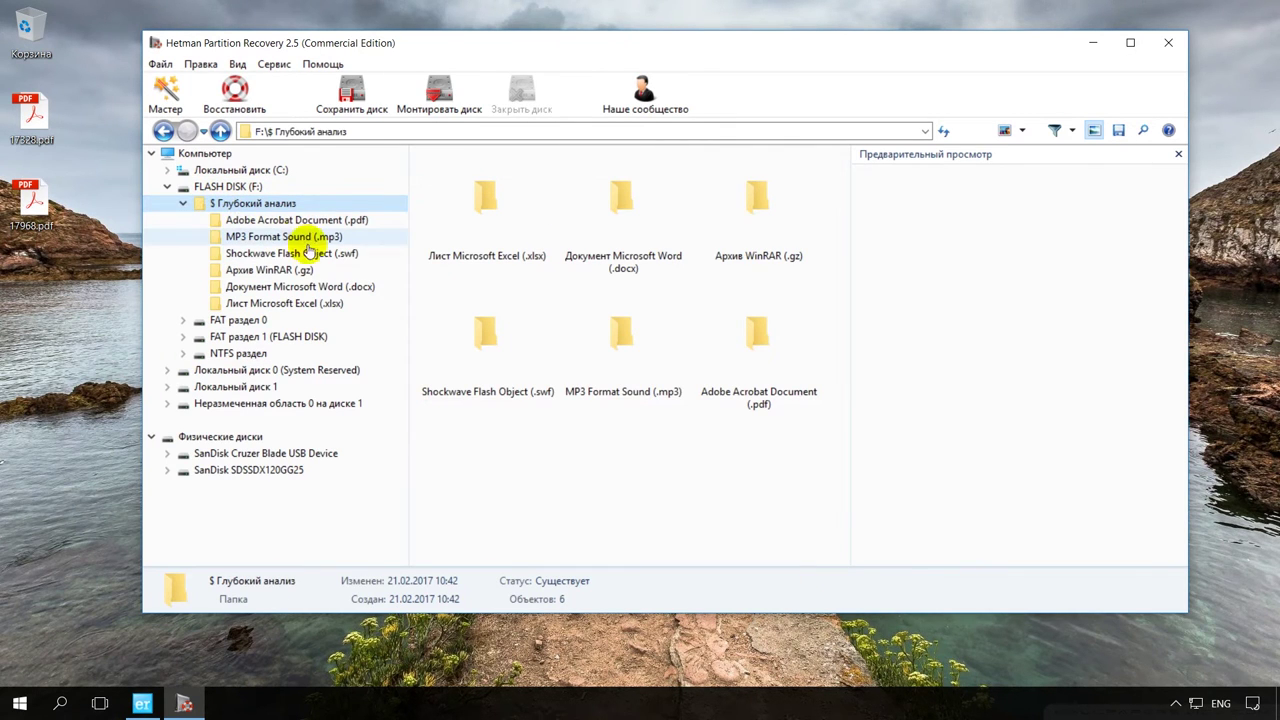
{"action": "left_click", "coordinate": [326, 220]}
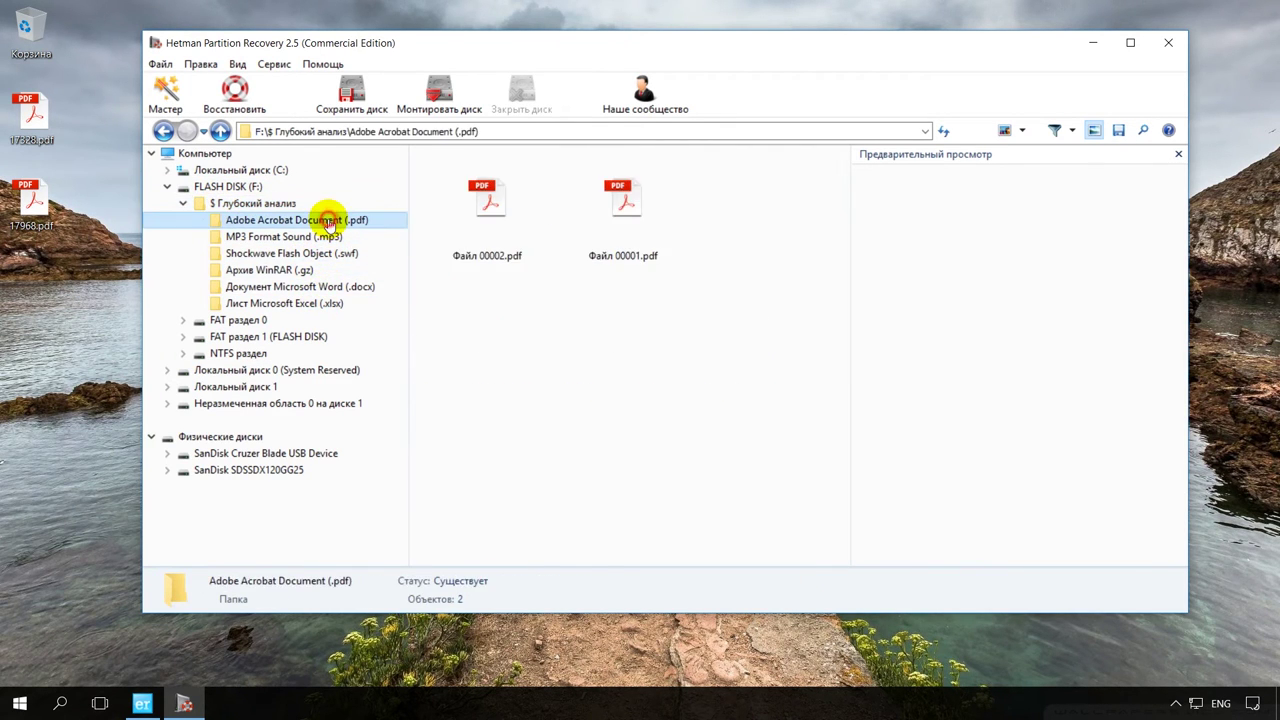
{"action": "left_click", "coordinate": [486, 203]}
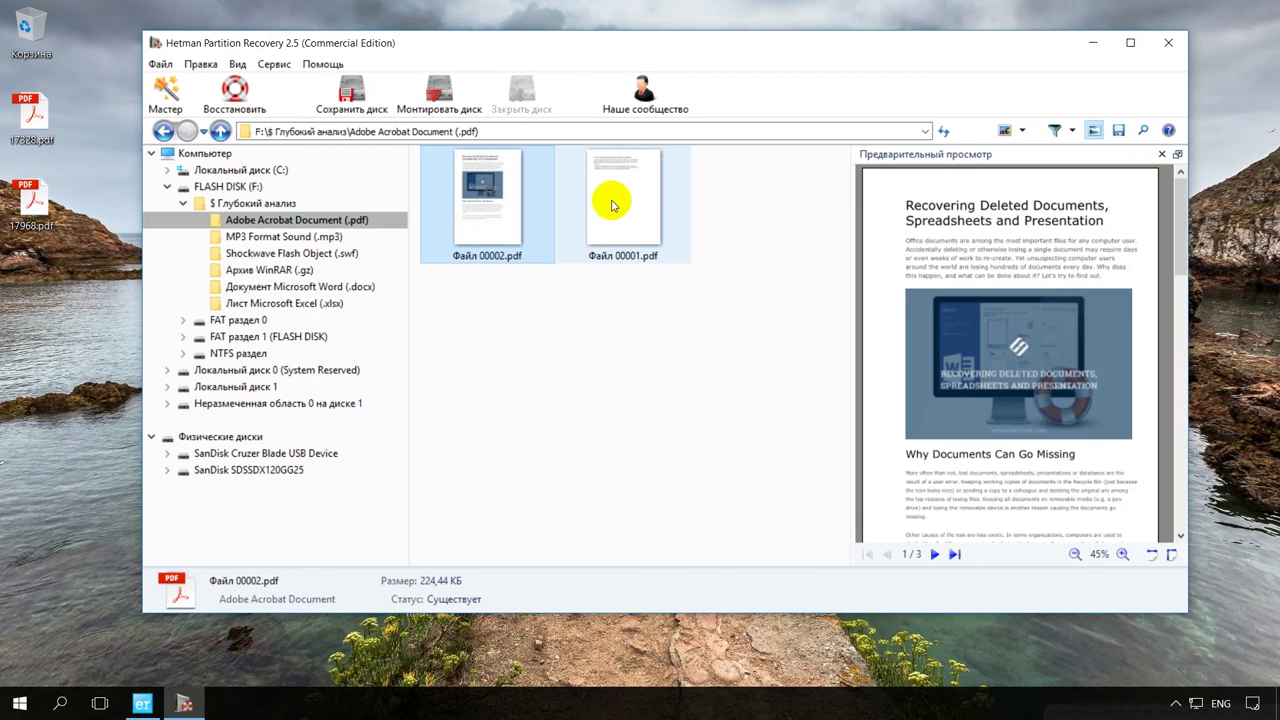
{"action": "left_click", "coordinate": [625, 203]}
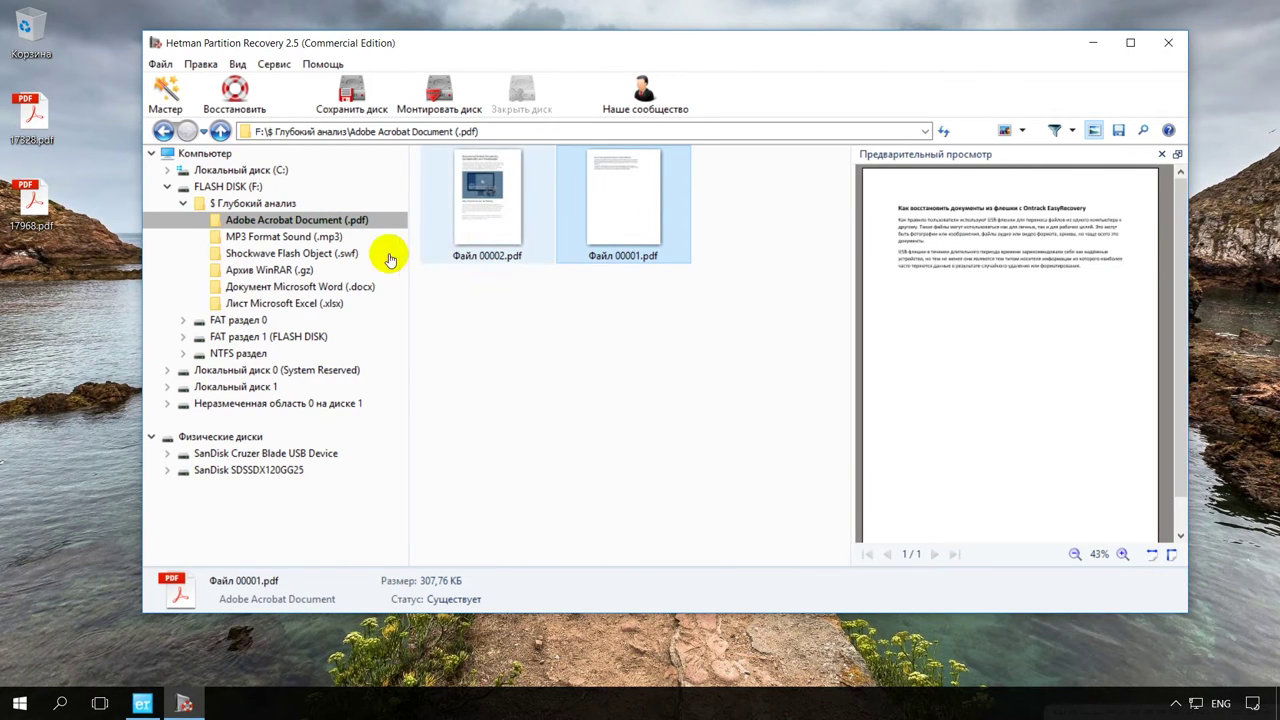
- Preview Файл 00010.docx, Файл 00009.docx and Файл 00008.docx in the deep analysis folder for Microsoft Word documents
{"action": "left_click", "coordinate": [323, 286]}
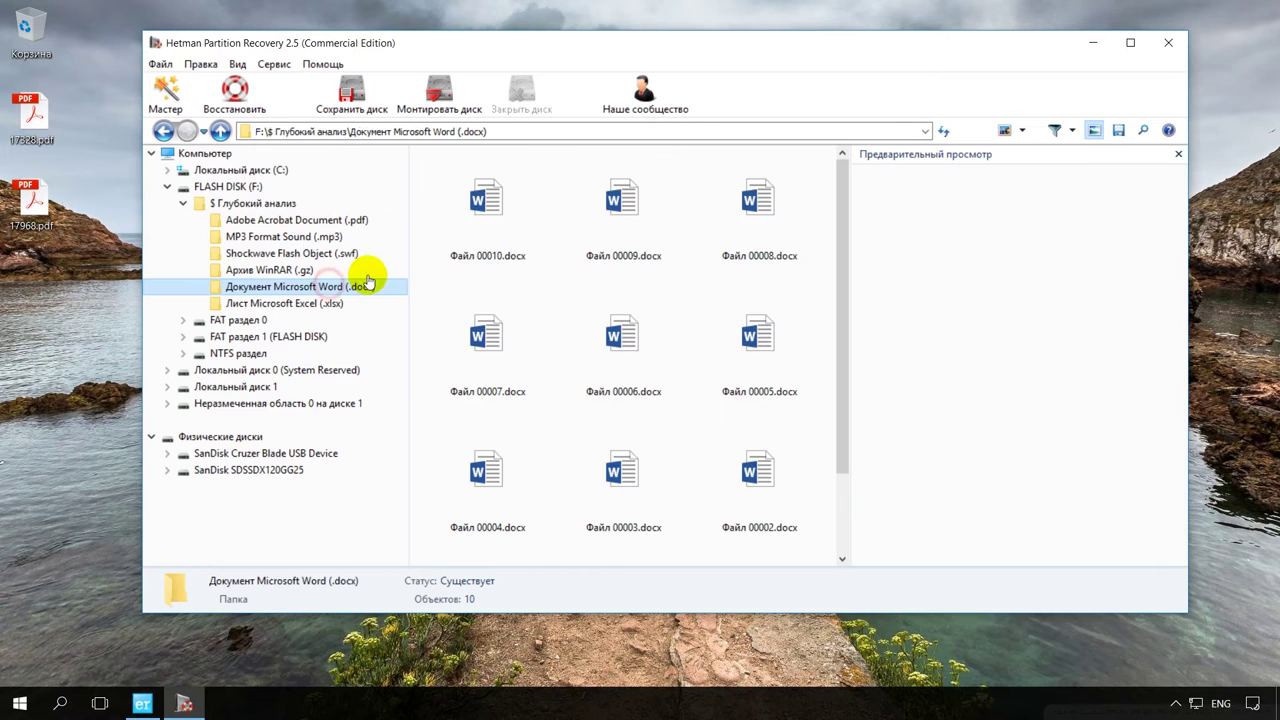
{"action": "left_click", "coordinate": [505, 215]}
{"action": "left_click", "coordinate": [628, 210]}
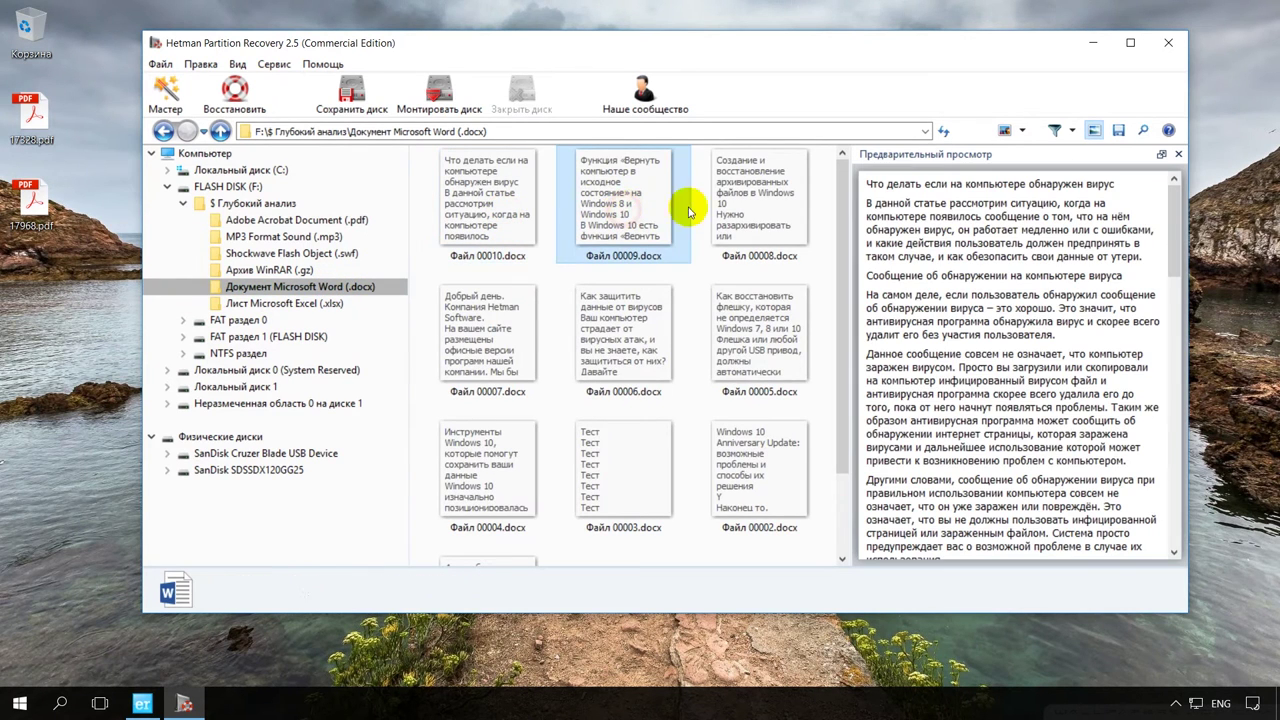
{"action": "left_click", "coordinate": [745, 210]}
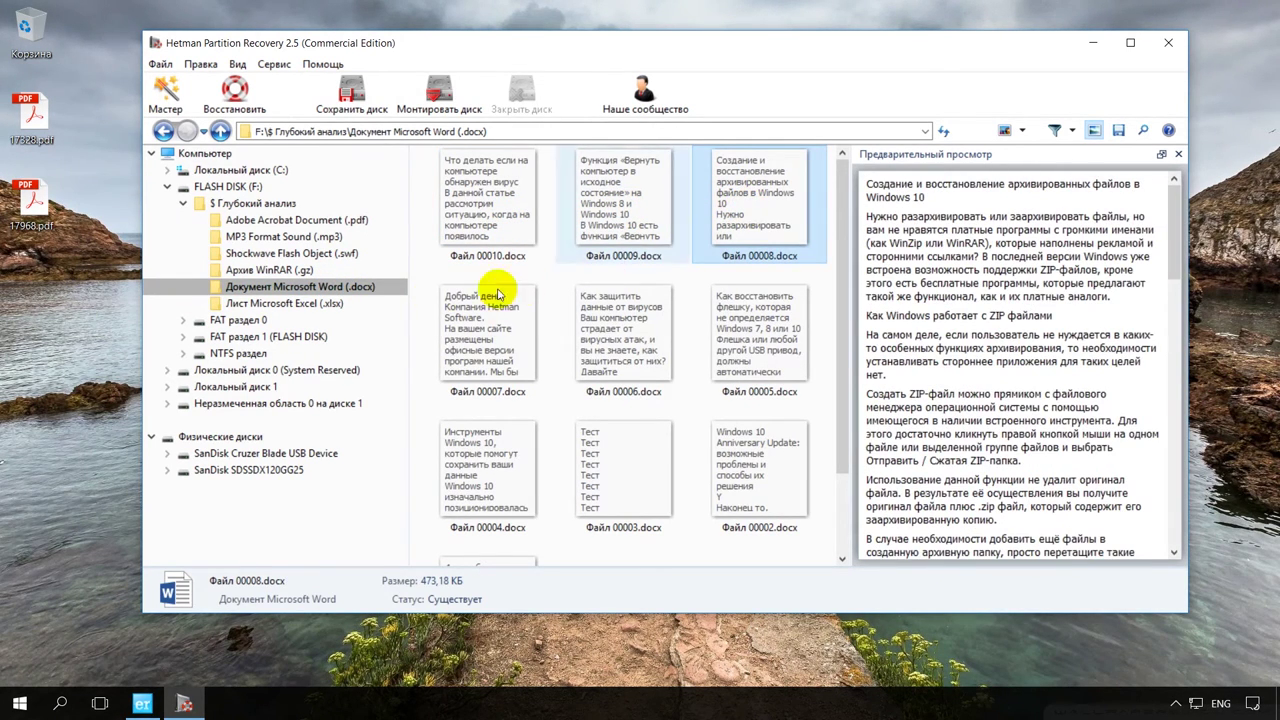
- Preview Файл 00002.xlsx and Файл 00001.xlsx in the deep analysis folder for Microsoft Excel sheets
{"action": "left_click", "coordinate": [347, 305]}
{"action": "left_click", "coordinate": [490, 208]}
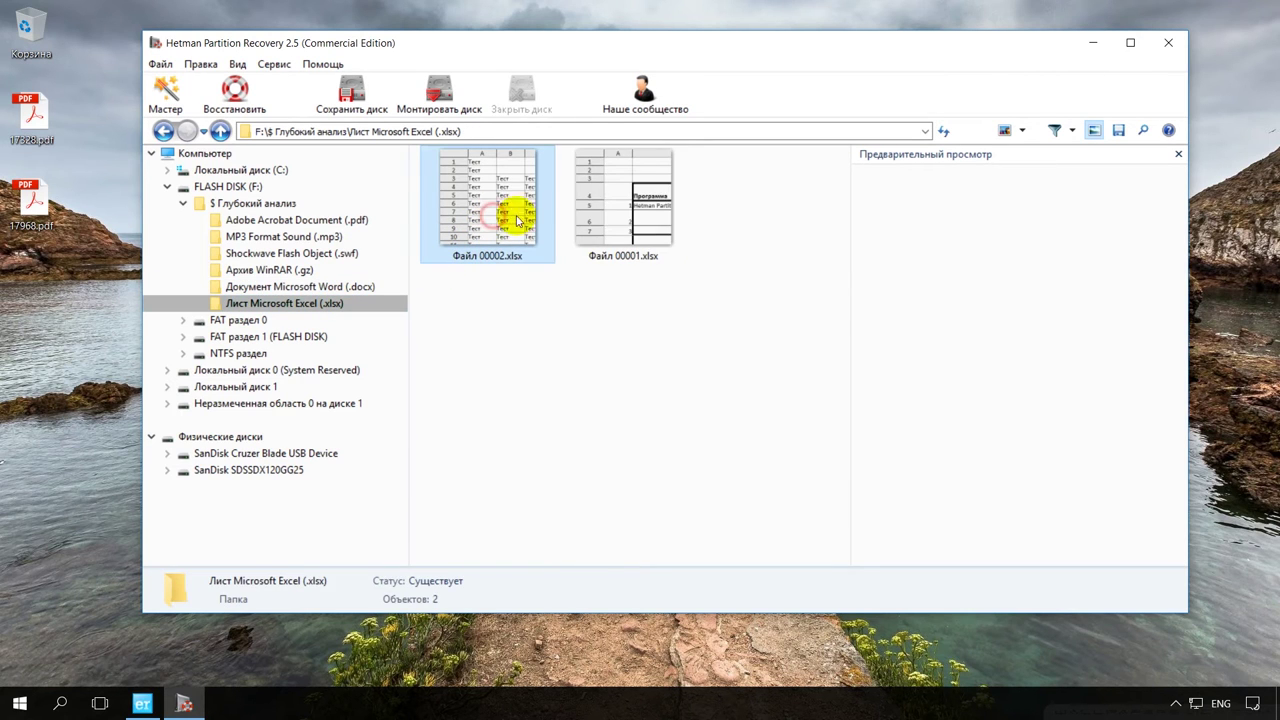
{"action": "left_click", "coordinate": [620, 215]}
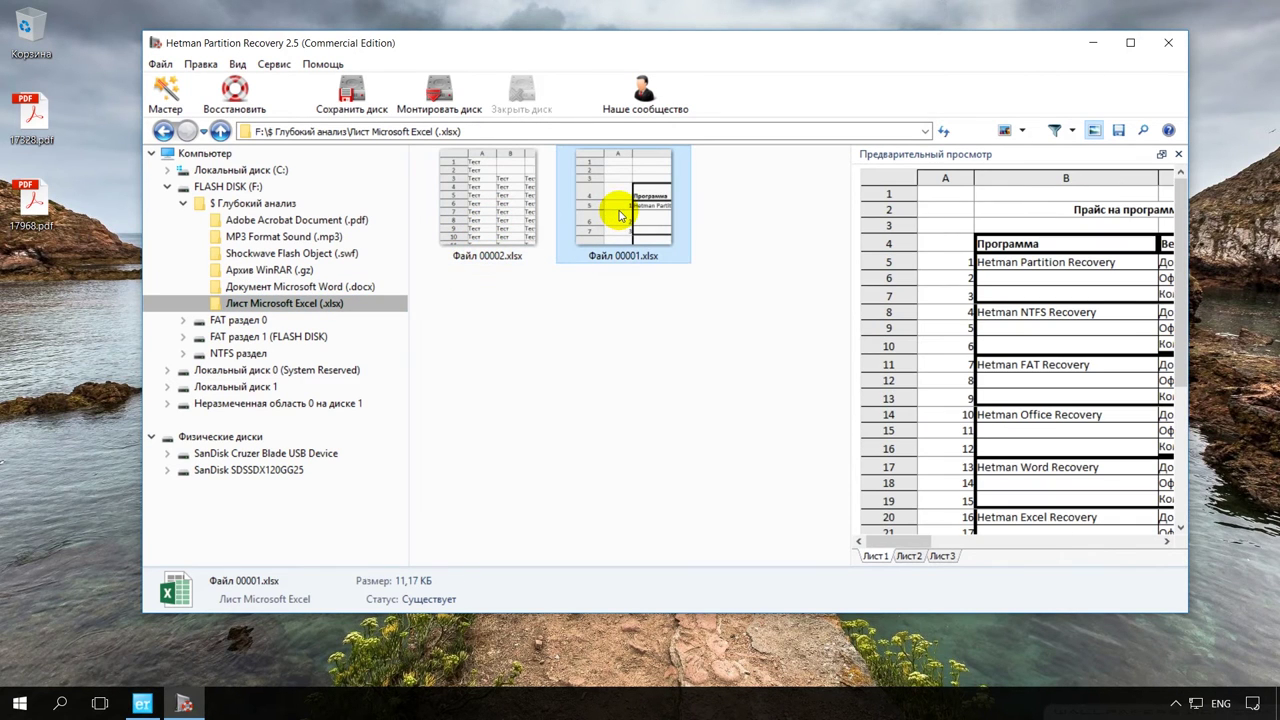
- Recover Файл 00010.docx, Файл 00009.docx and Файл 00008.docx from the Word folder to the Desktop, using the save to hard disk method
{"action": "left_click", "coordinate": [340, 286]}
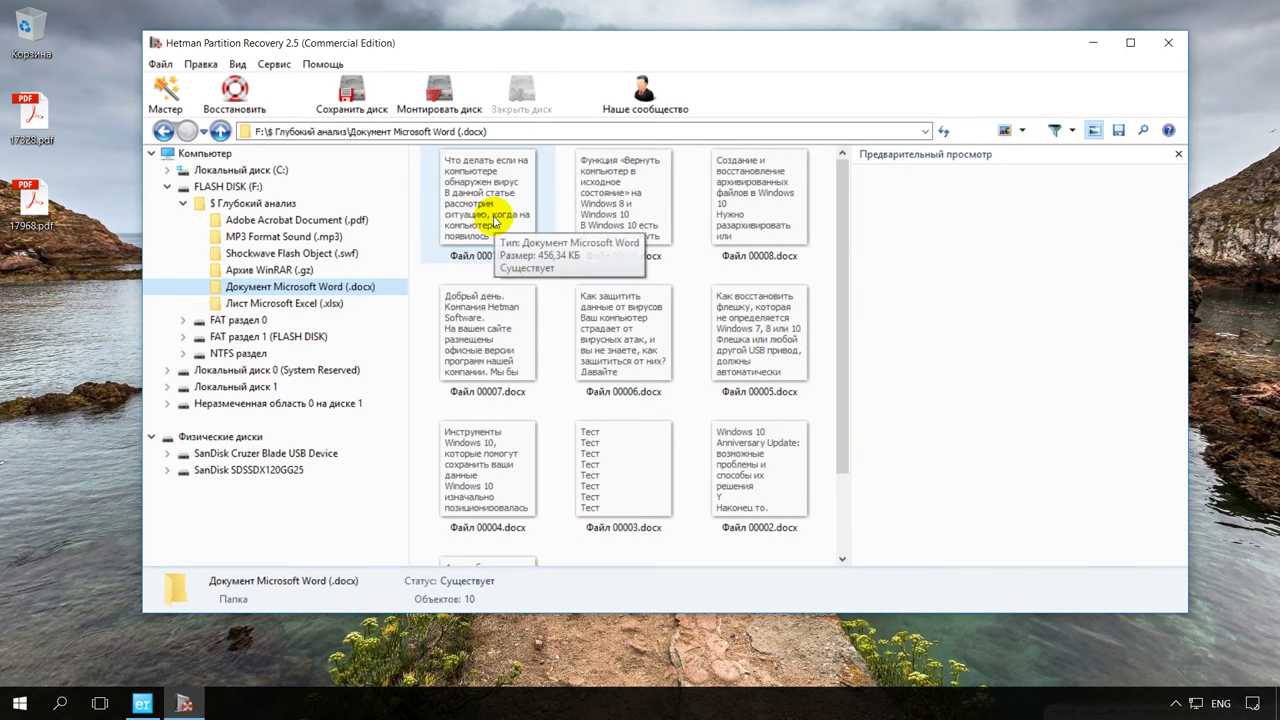
{"action": "left_click", "coordinate": [494, 222]}
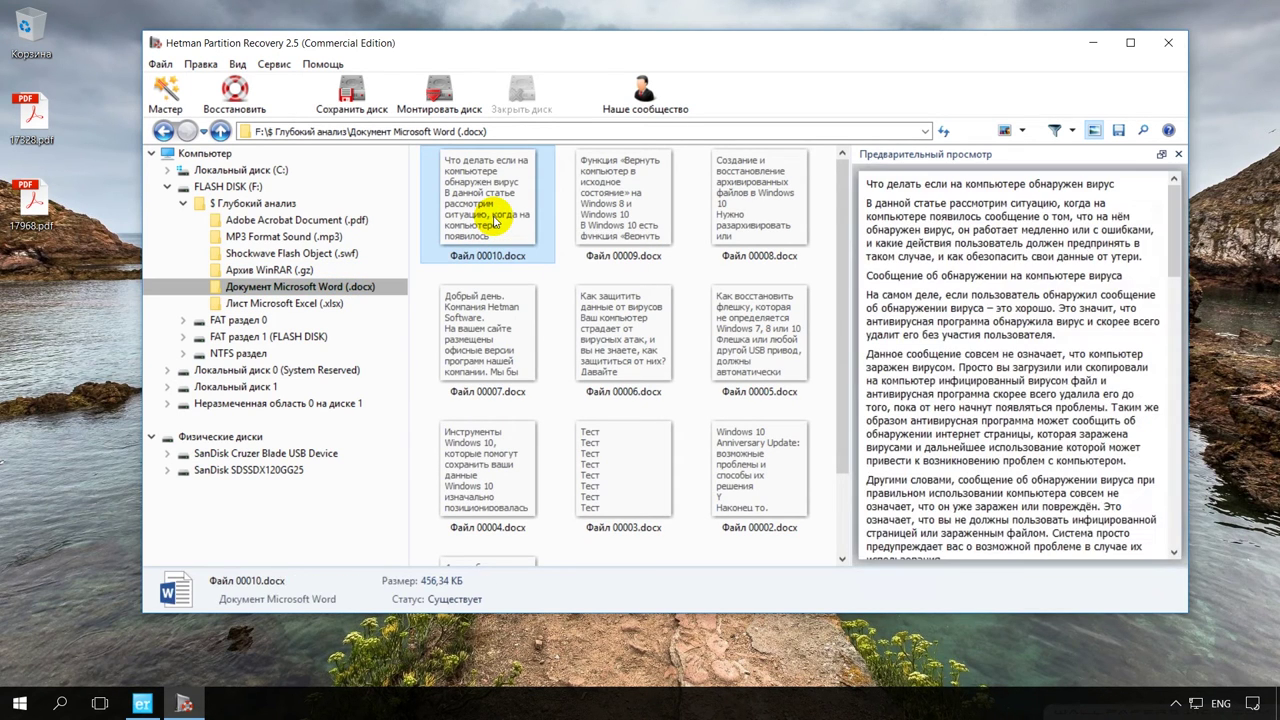
{"action": "key", "text": "shift+Right"}
{"action": "key", "text": "shift+Right"}
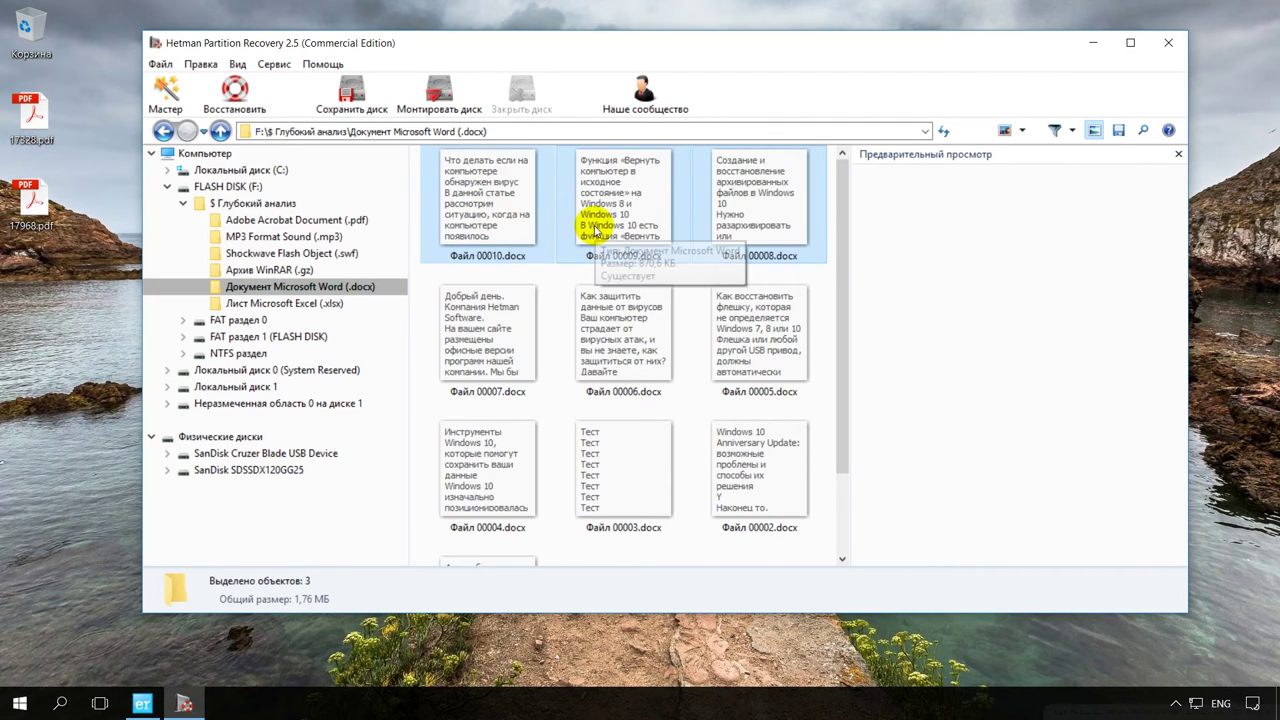
{"action": "right_click", "coordinate": [595, 226]}
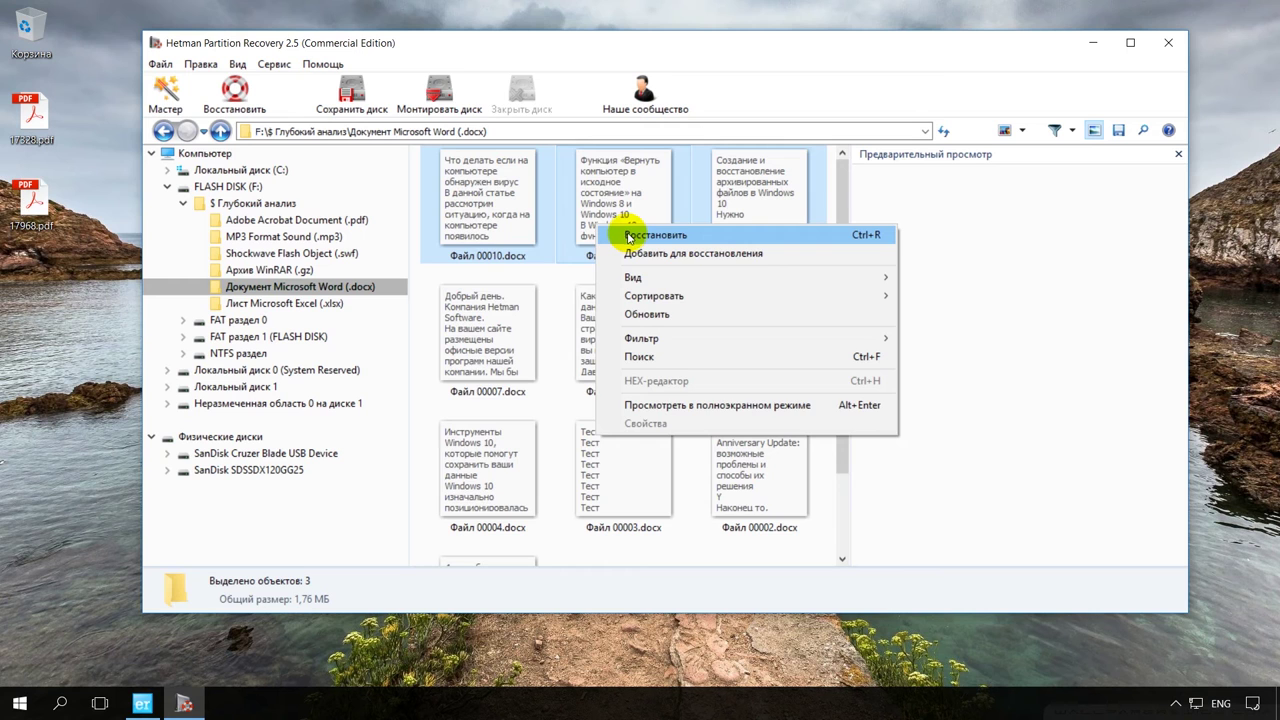
{"action": "left_click", "coordinate": [630, 236]}
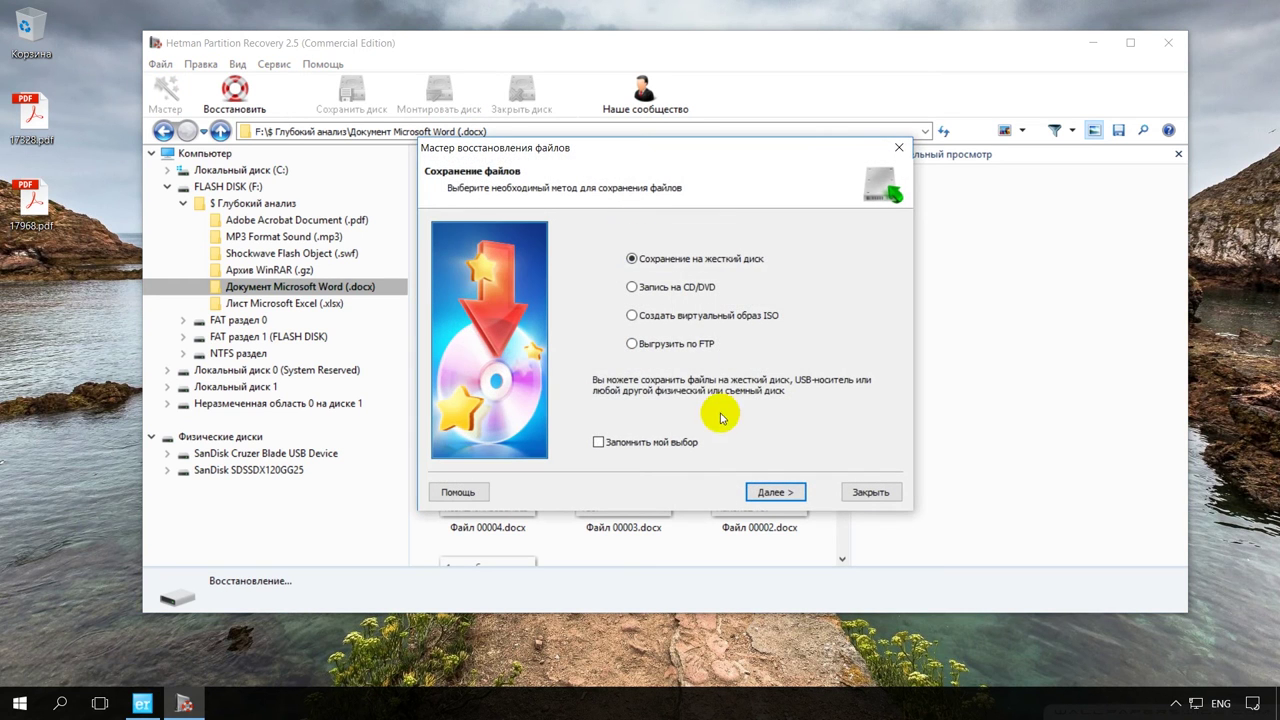
{"action": "left_click", "coordinate": [778, 495]}
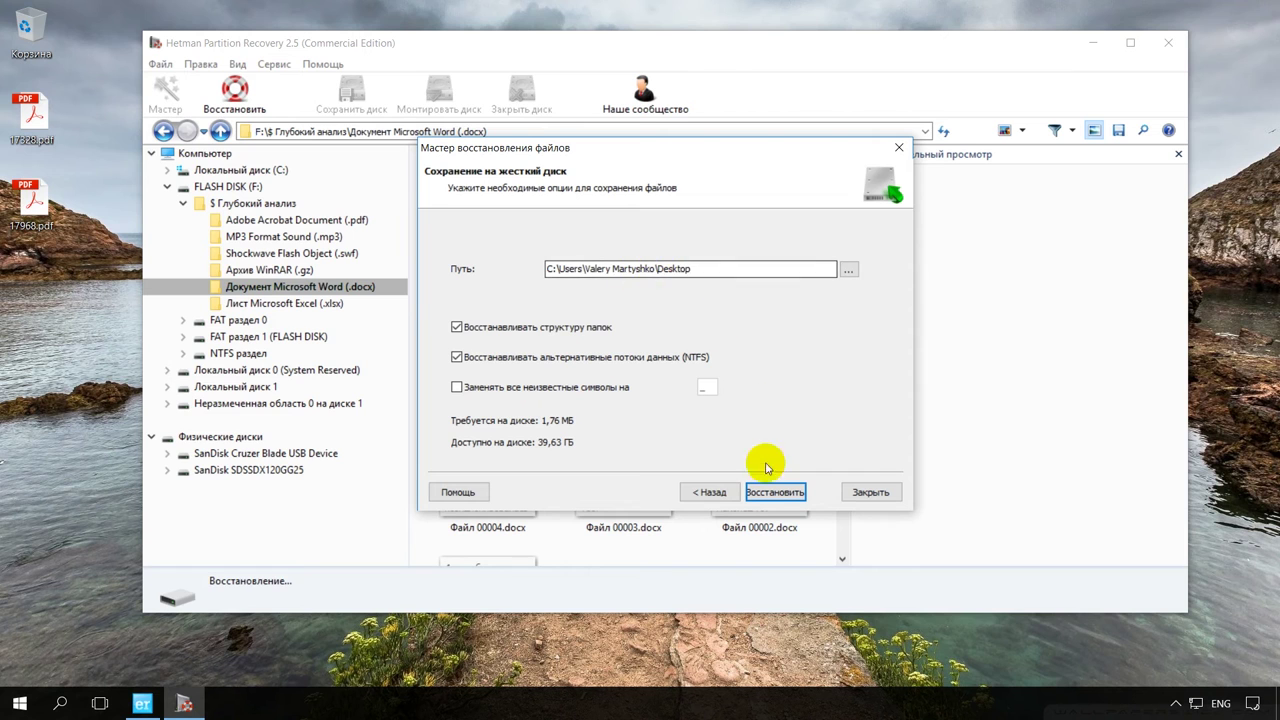
{"action": "left_click", "coordinate": [777, 494]}
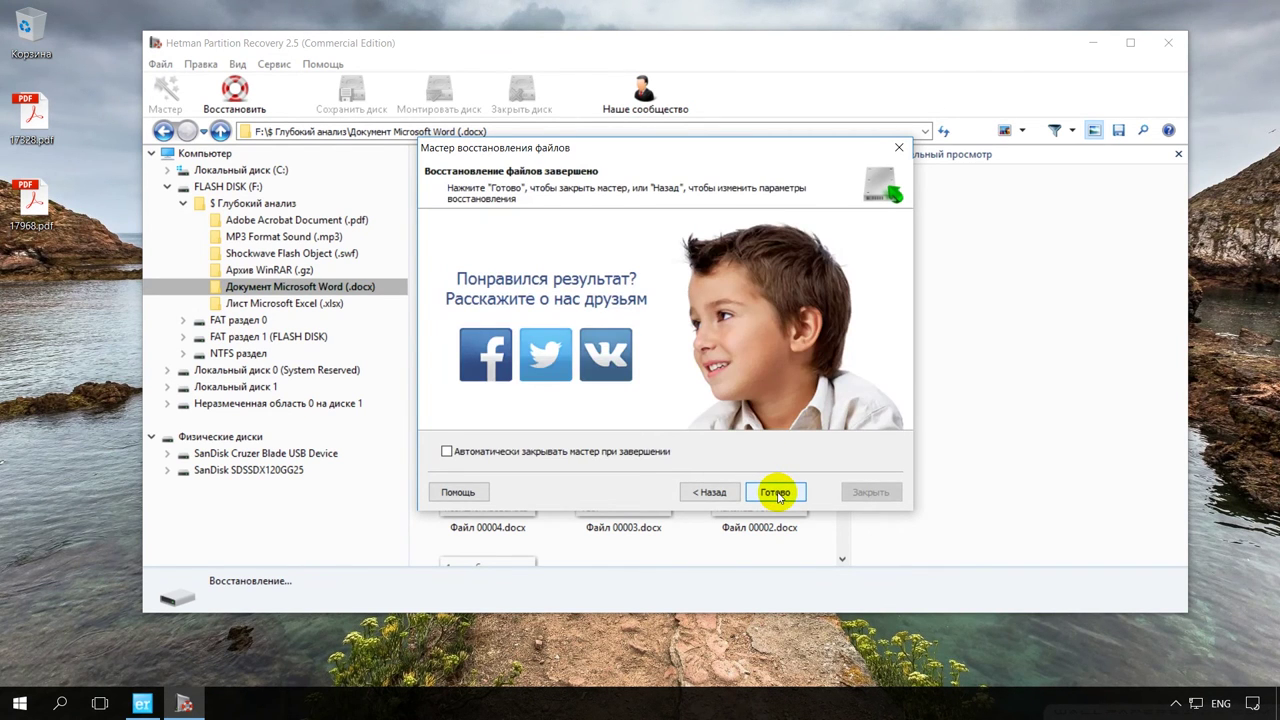
{"action": "left_click", "coordinate": [777, 492]}
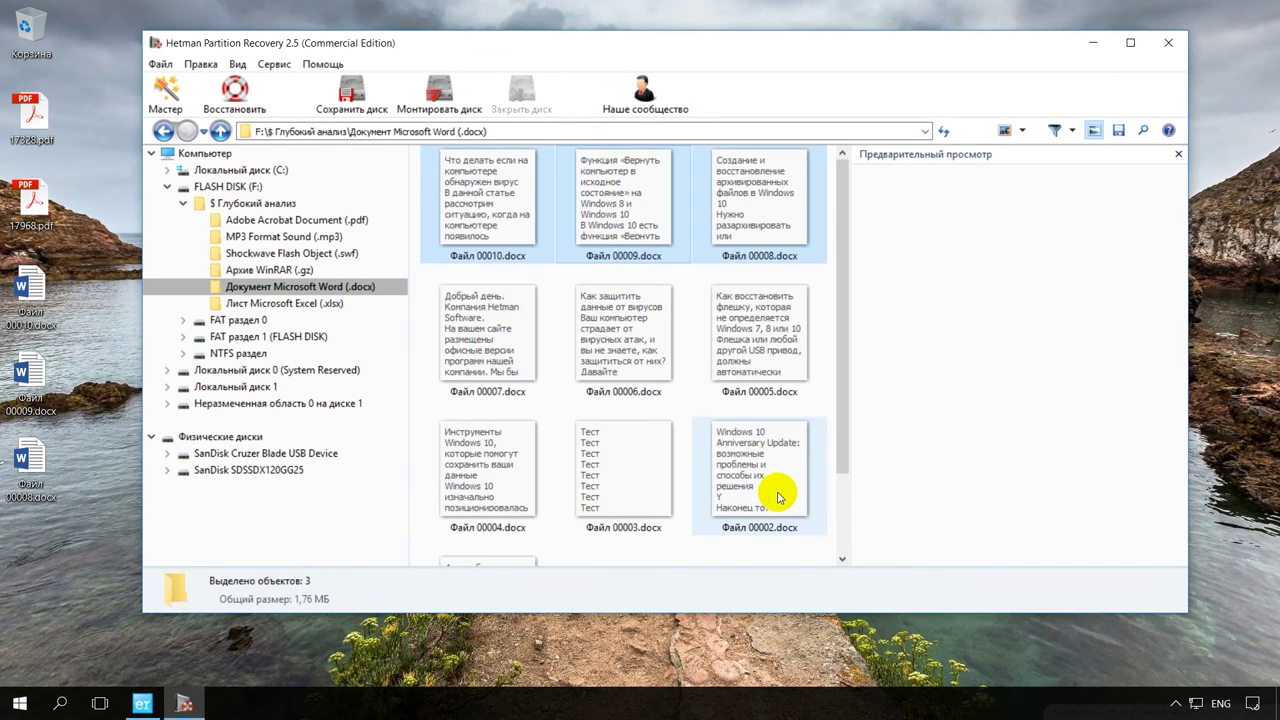
- Open the recovered Файл 00010.docx from the desktop, look through its text, and close it
{"action": "double_click", "coordinate": [24, 298]}
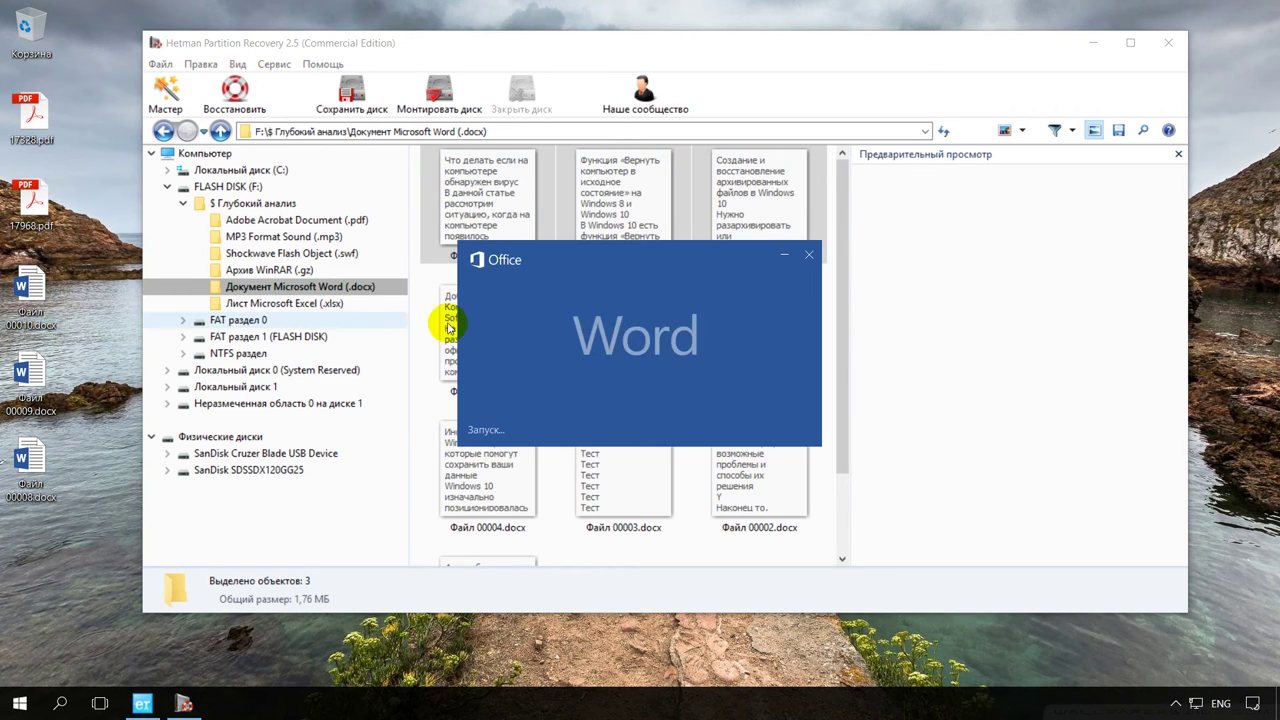
{"action": "scroll", "coordinate": [640, 337], "scroll_direction": "down", "scroll_amount": 15}
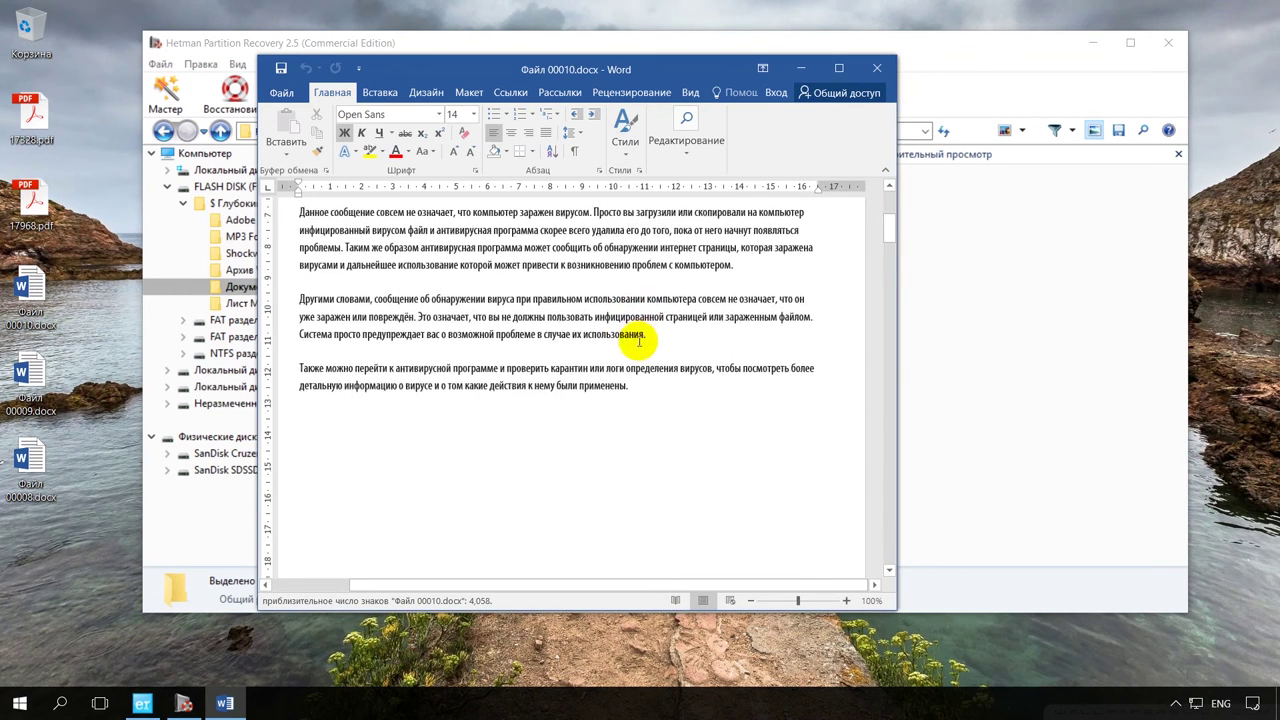
{"action": "left_click", "coordinate": [877, 70]}
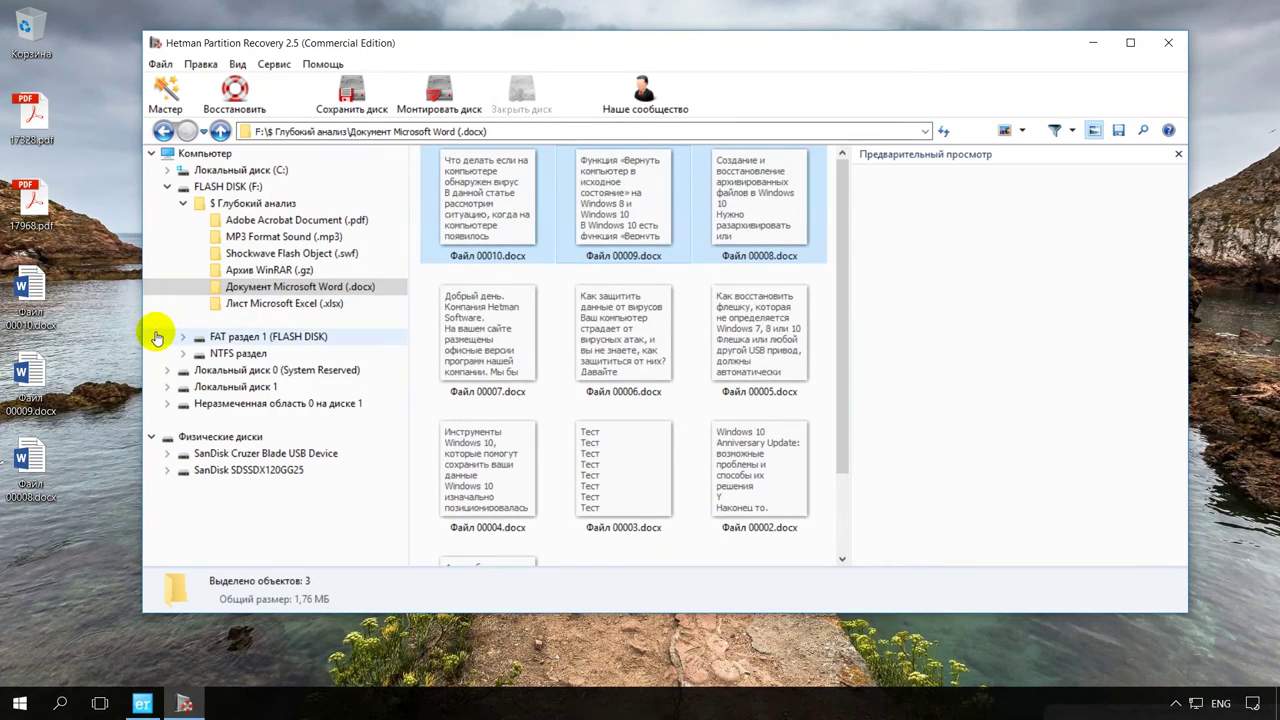
- Open the recovered Файл 00009.docx from the desktop, look through its text and images, and close it
{"action": "left_click", "coordinate": [22, 383]}
{"action": "double_click", "coordinate": [22, 383]}
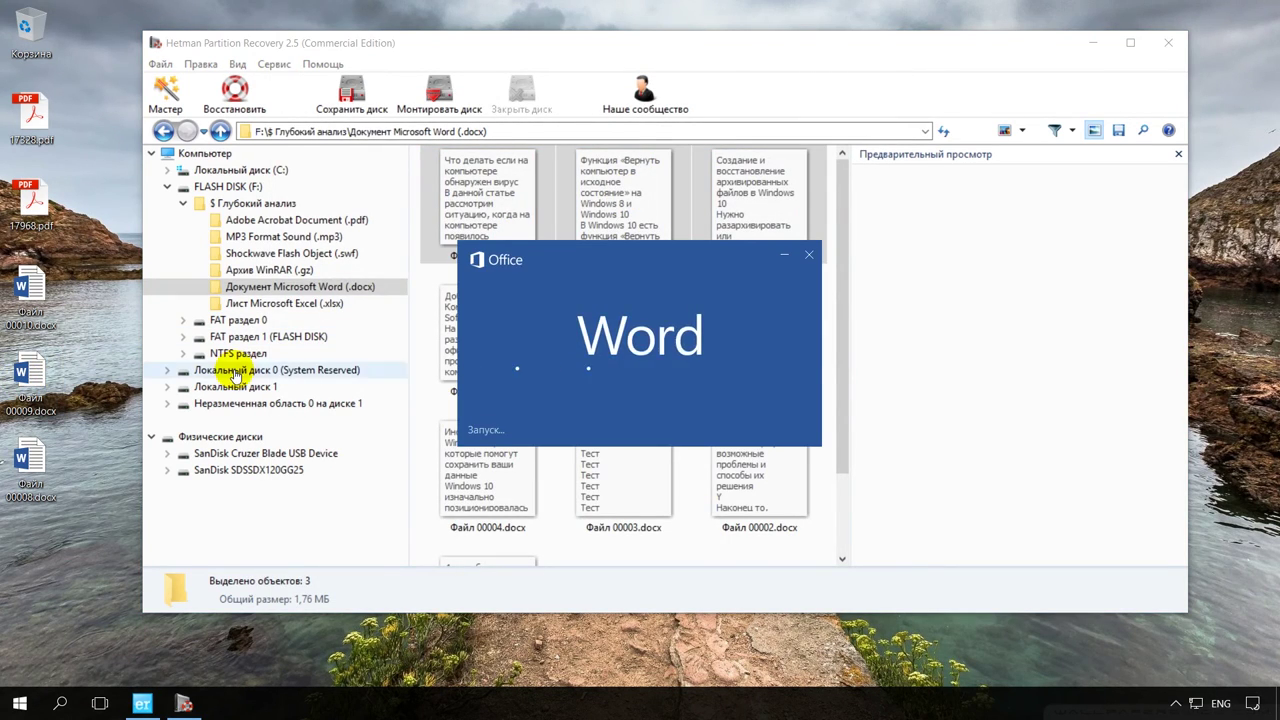
{"action": "scroll", "coordinate": [559, 363], "scroll_direction": "down", "scroll_amount": 10}
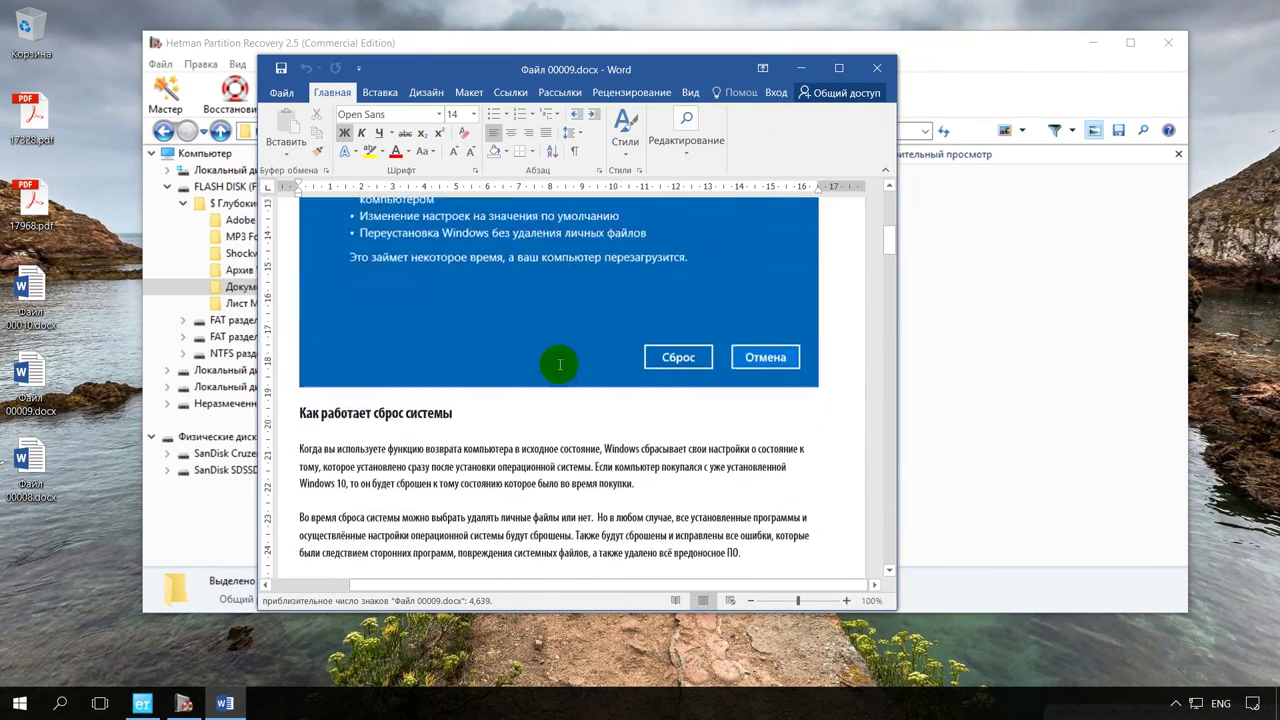
{"action": "scroll", "coordinate": [559, 363], "scroll_direction": "down", "scroll_amount": 5}
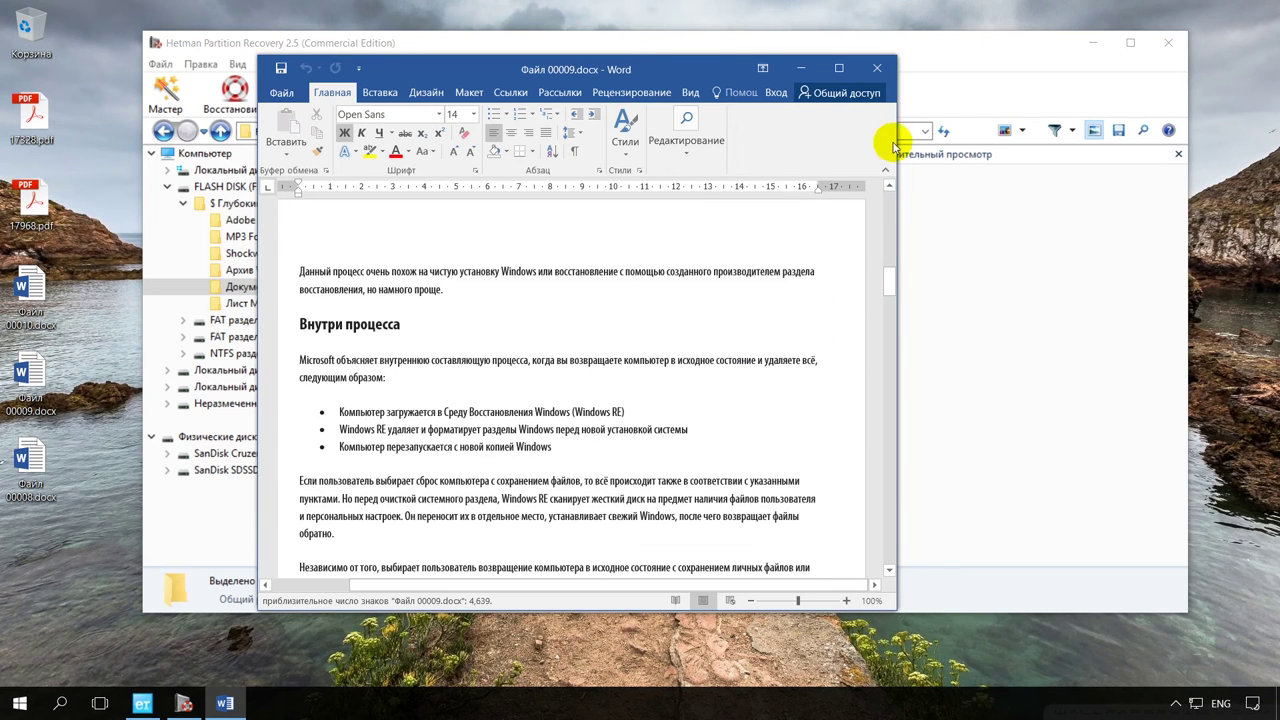
{"action": "left_click", "coordinate": [880, 68]}
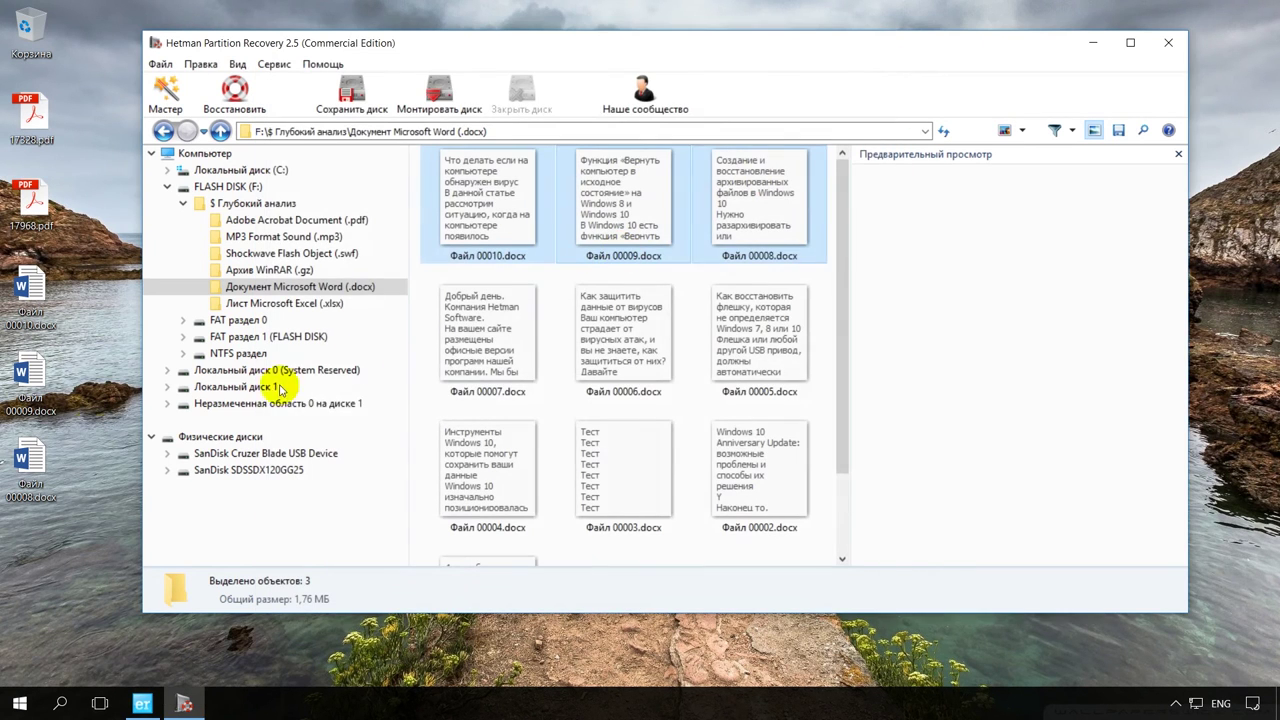
- Check the content of the recovered Файл 00008.docx from the desktop, close it, and minimize the recovery program
{"action": "double_click", "coordinate": [30, 460]}
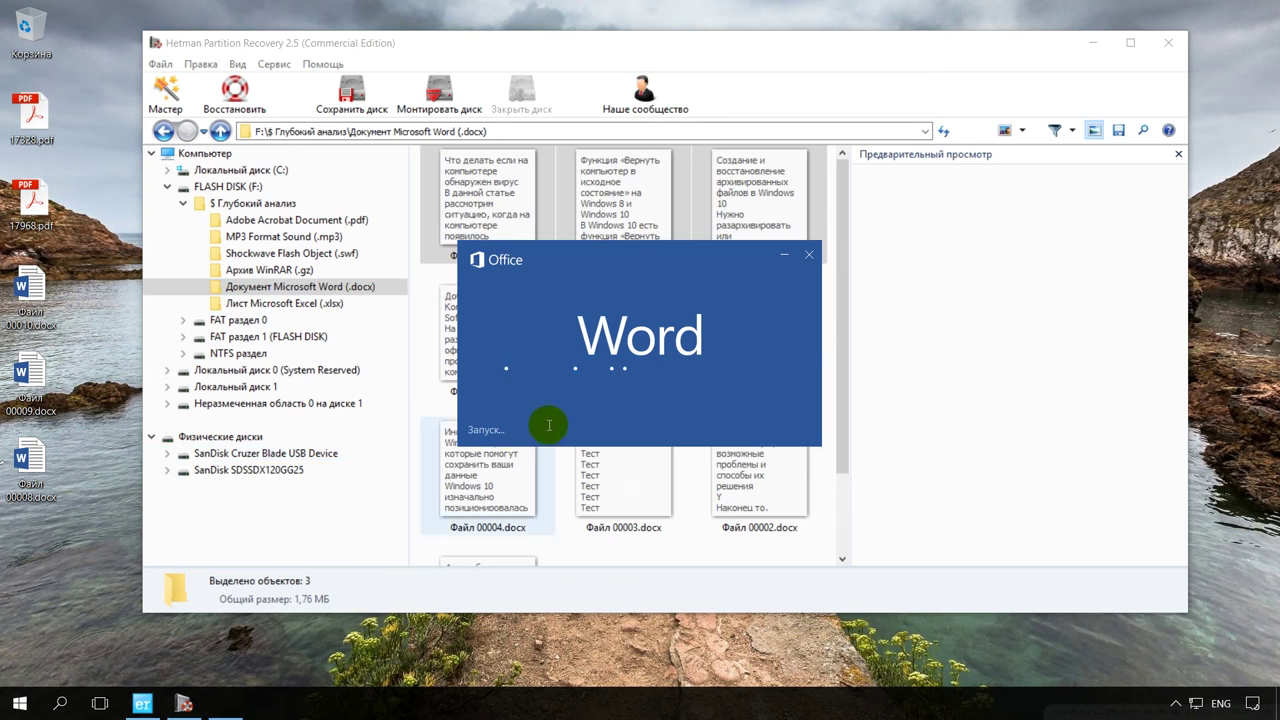
{"action": "scroll", "coordinate": [593, 418], "scroll_direction": "down", "scroll_amount": 10}
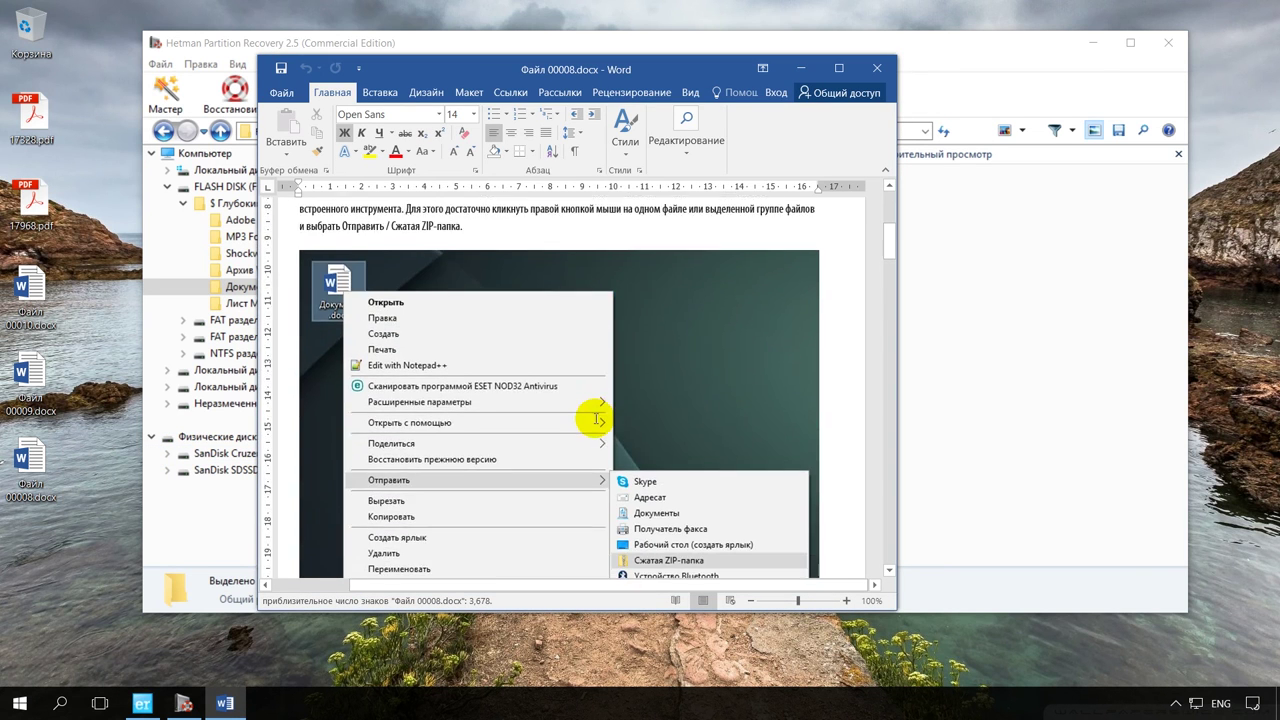
{"action": "scroll", "coordinate": [600, 416], "scroll_direction": "down", "scroll_amount": 8}
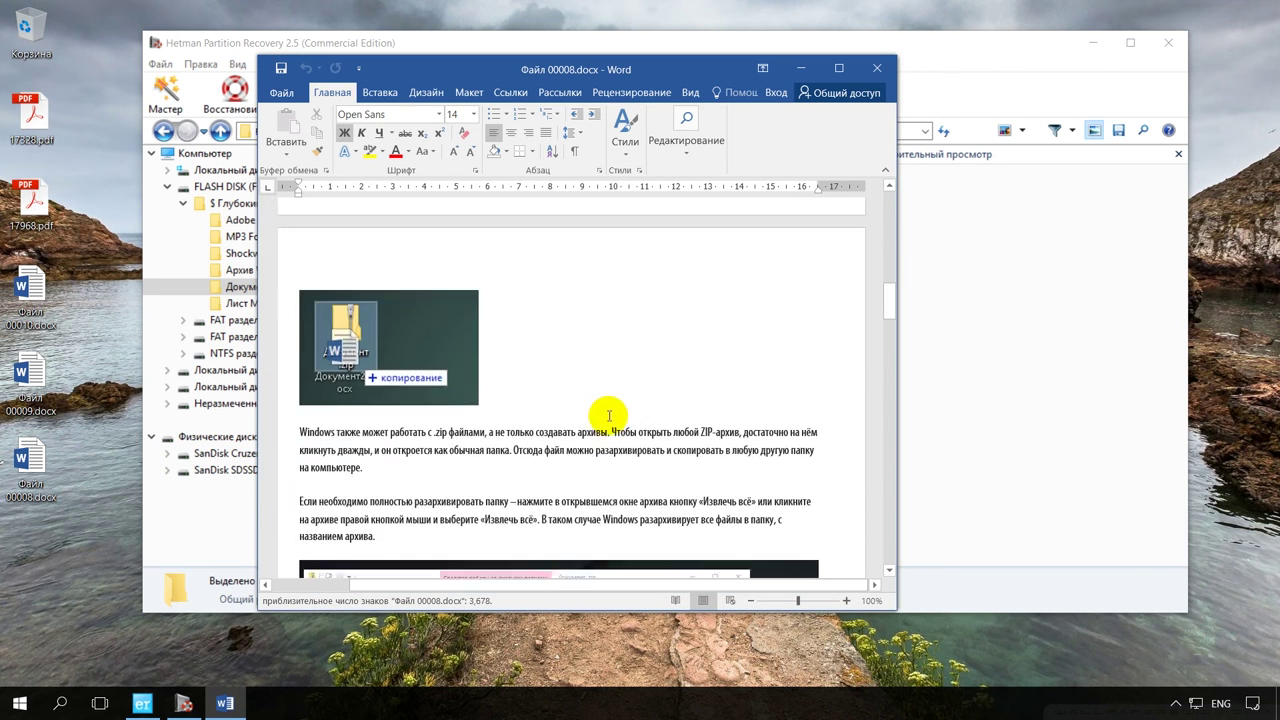
{"action": "left_click", "coordinate": [877, 68]}
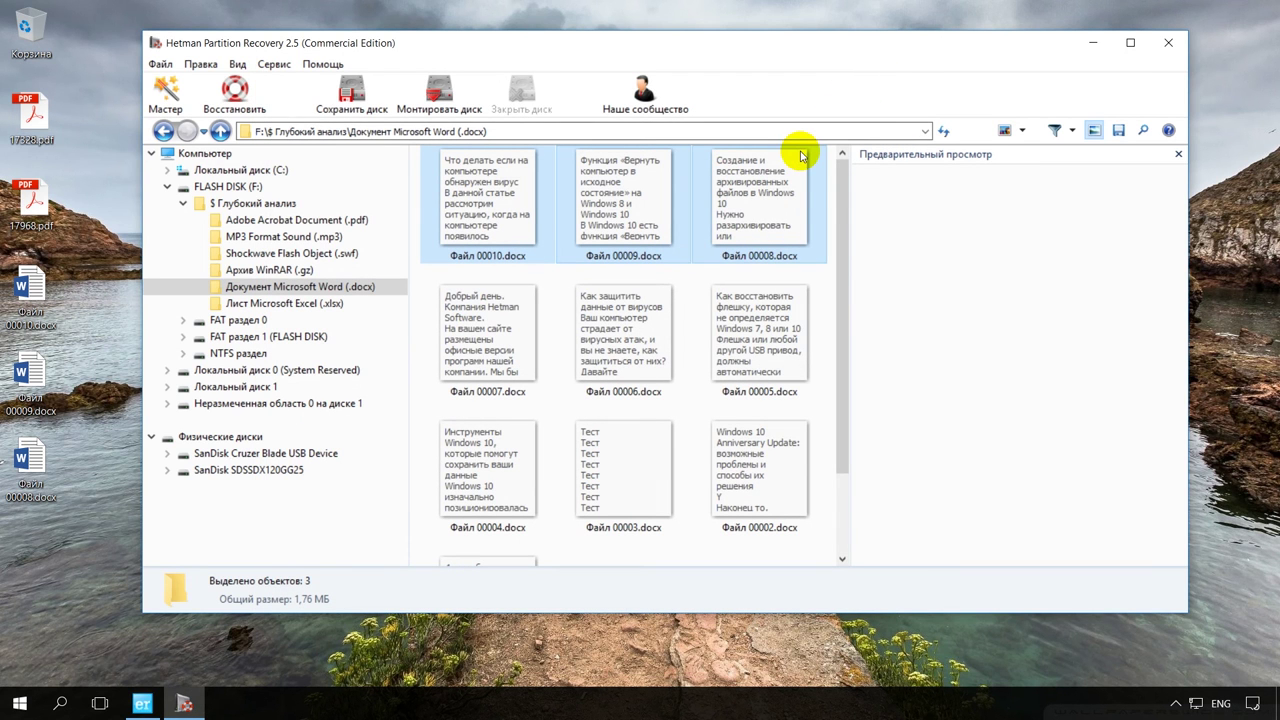
{"action": "left_click", "coordinate": [1093, 46]}
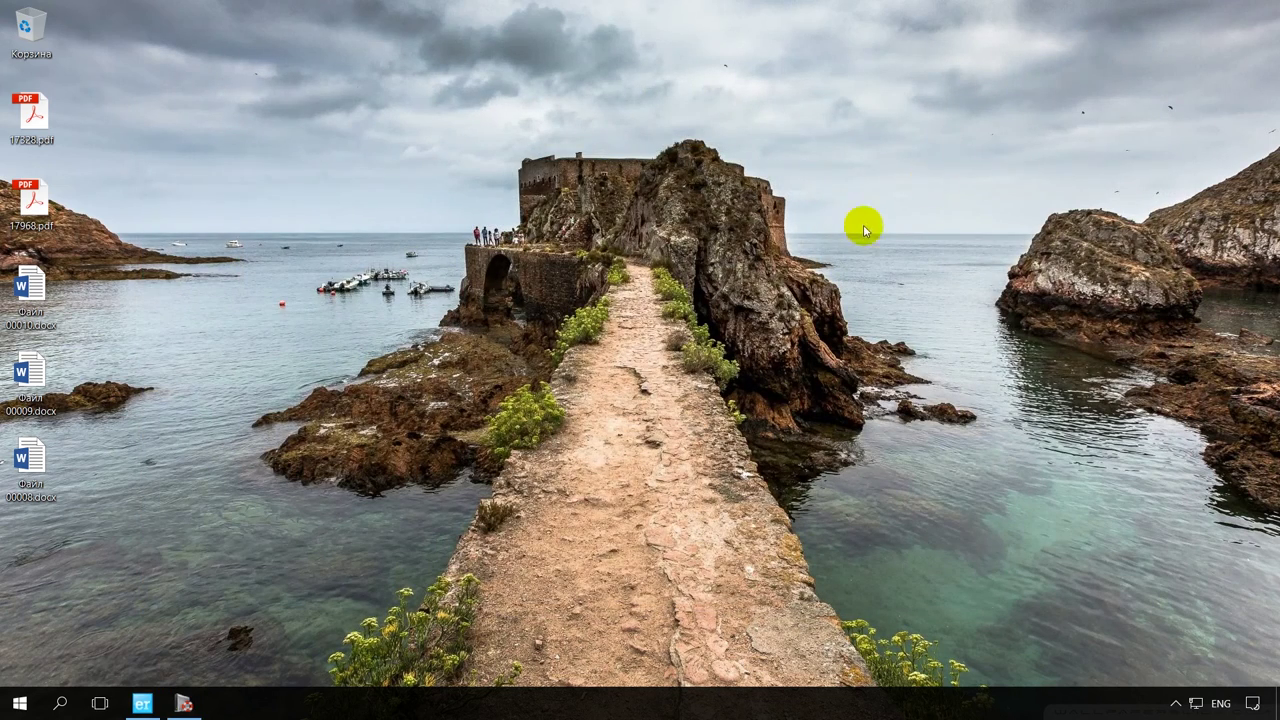